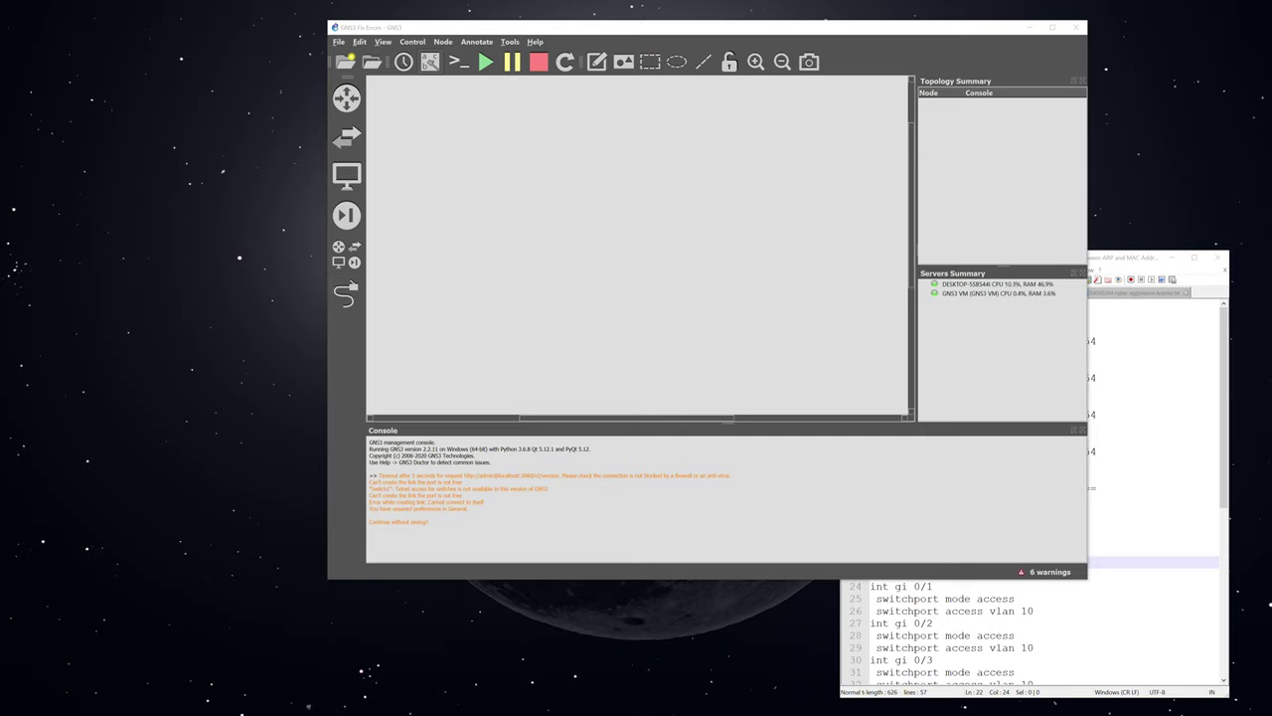
- Place an SWL3 switch and four VPCS hosts, PC1–PC4, on the canvas
left_click(345, 139)
left_click_drag(575, 249, 541, 284)
left_click(268, 76)
left_click(346, 254)
left_click_drag(93, 485, 574, 194)
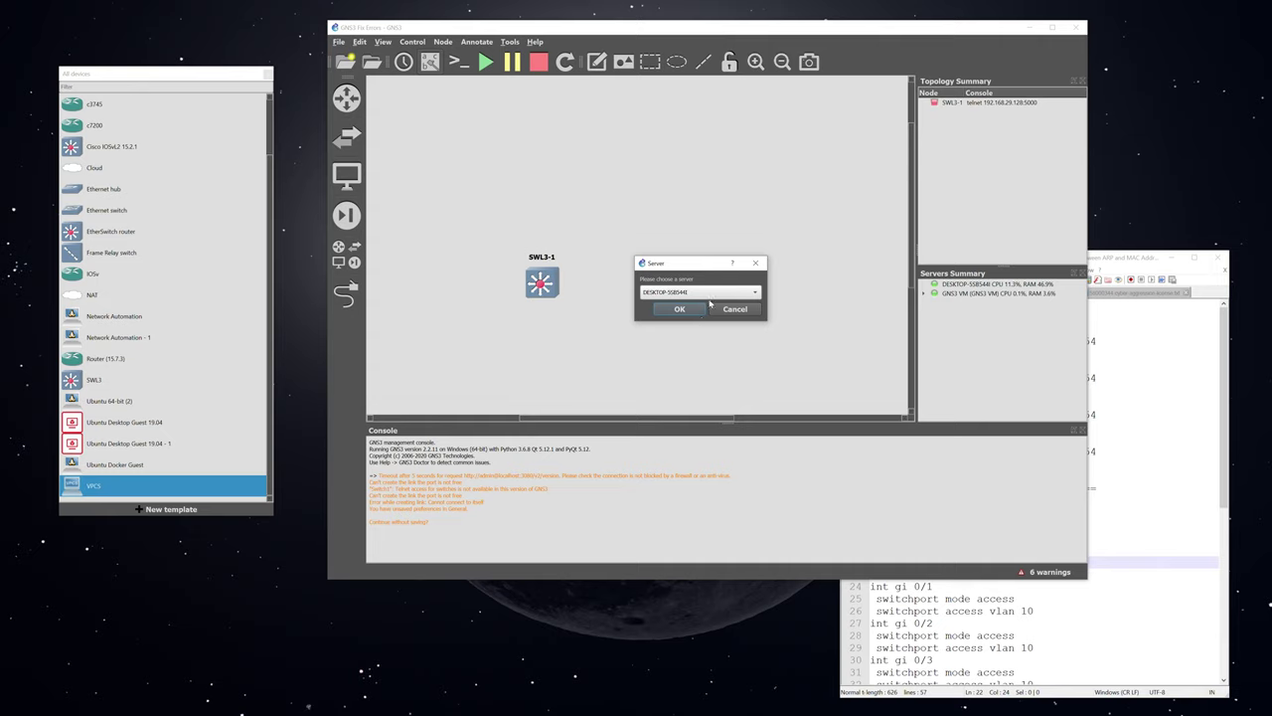
left_click(679, 309)
left_click_drag(94, 485, 685, 363)
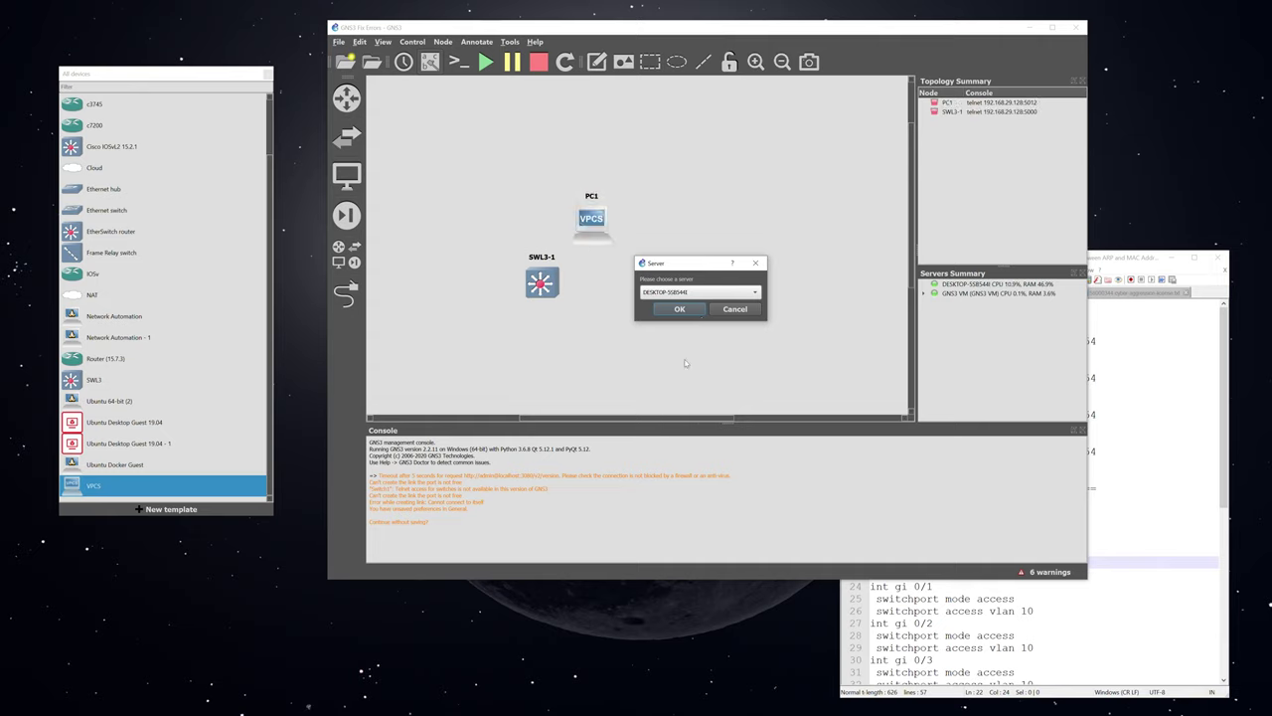
left_click(680, 309)
left_click_drag(93, 485, 499, 314)
left_click(680, 309)
left_click_drag(94, 485, 490, 334)
left_click(680, 309)
- Center SWL3-1 with PC1 left, PC2 above, PC3 right and PC4 below it
left_click_drag(542, 284, 713, 227)
left_click_drag(592, 217, 613, 221)
left_click_drag(705, 368, 713, 121)
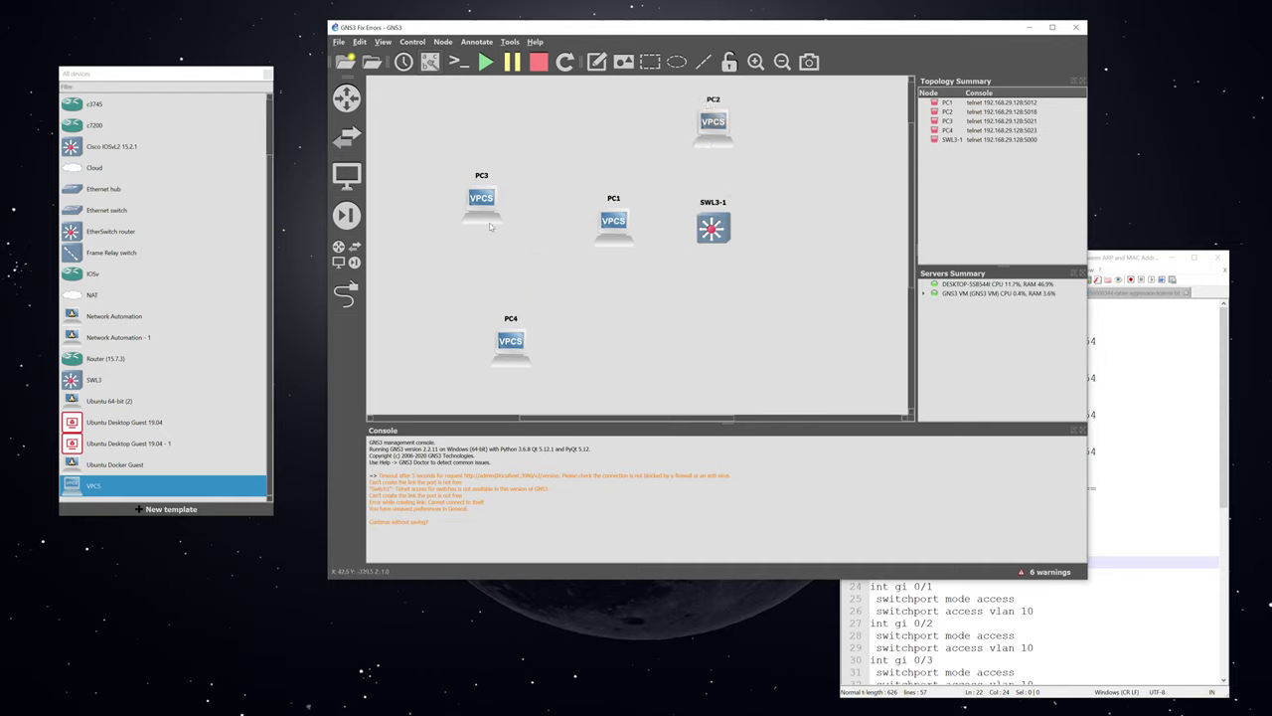
left_click_drag(489, 226, 820, 249)
left_click_drag(510, 348, 713, 327)
- Link PC1 e0 to Gi0/0 and PC2 e0 to Gi0/1 on SWL3-1
left_click(345, 294)
left_click(613, 221)
left_click(618, 246)
left_click(713, 228)
left_click(735, 237)
left_click(702, 133)
left_click(718, 144)
left_click(713, 227)
left_click(736, 251)
- Link PC3 e0 to Gi0/2 and PC4 e0 to Gi0/3 on SWL3-1
left_click(812, 221)
left_click(830, 227)
left_click(713, 228)
left_click(735, 264)
left_click(713, 331)
left_click(733, 335)
left_click(713, 228)
left_click(736, 279)
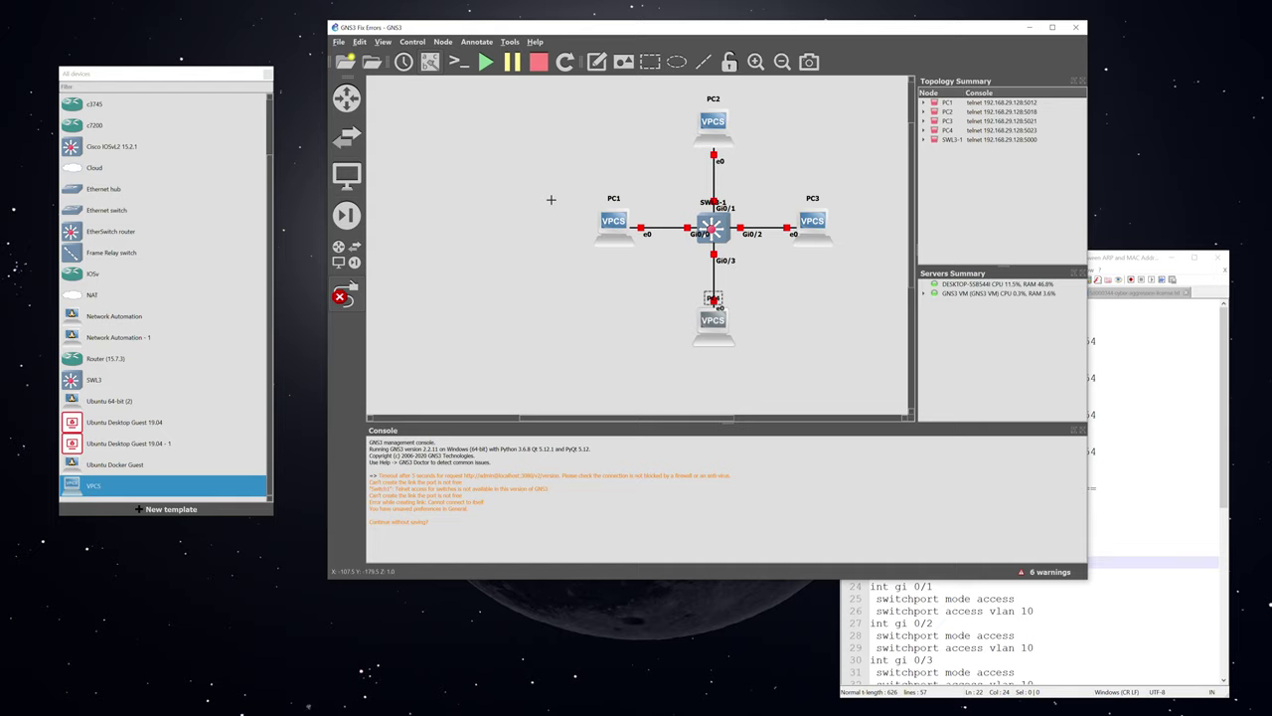
left_click(346, 294)
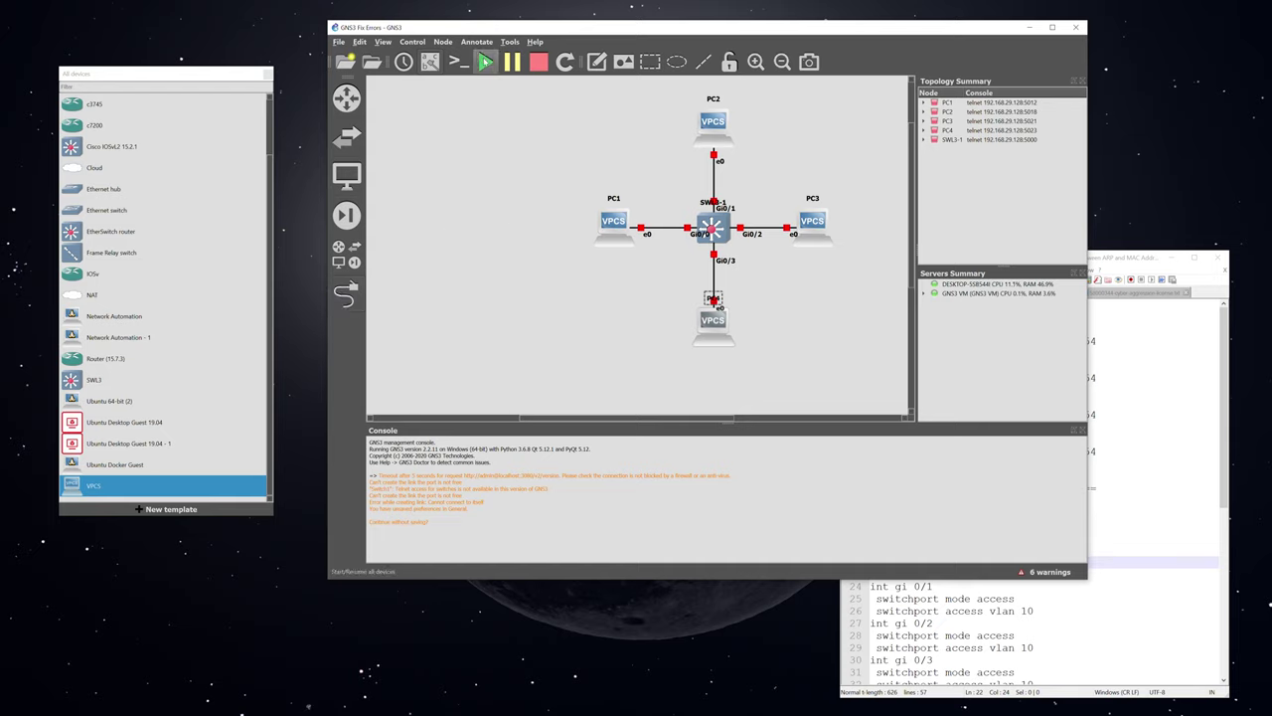
- Start all five nodes, move the SWL3-1 and PC1–PC4 consoles lower left, and refresh PC1's prompt
left_click(486, 61)
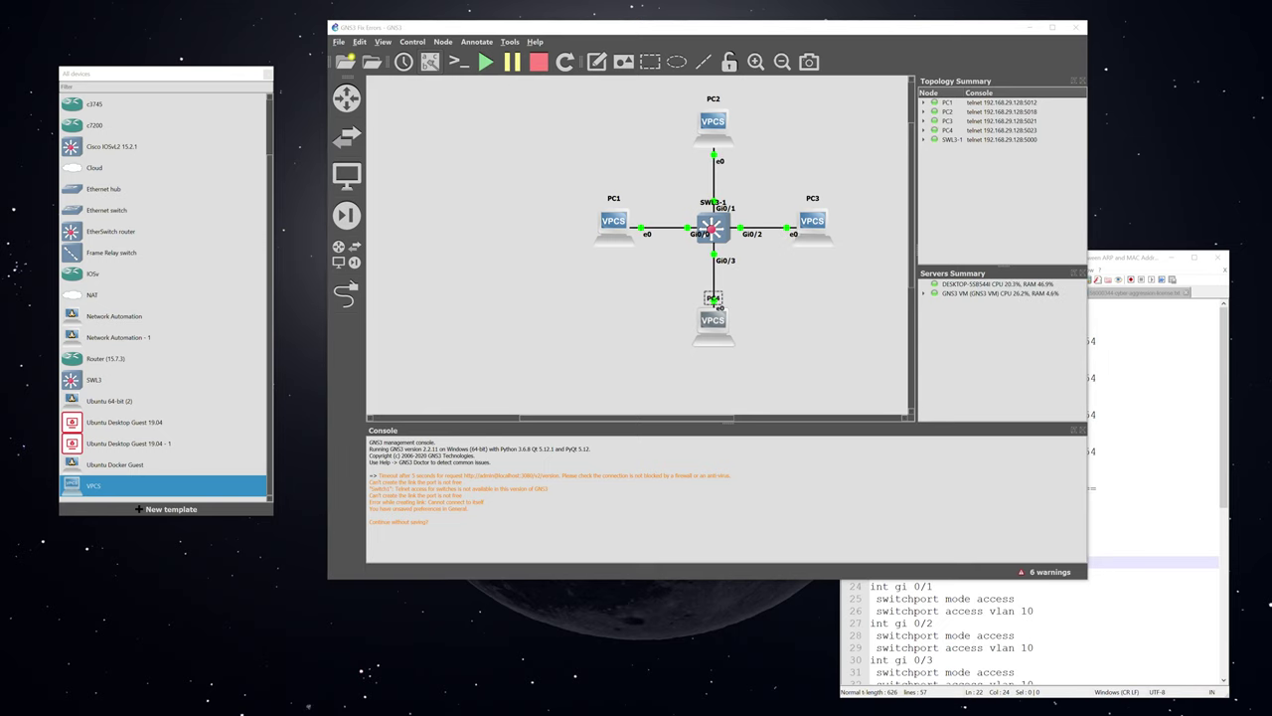
left_click_drag(417, 35, 444, 311)
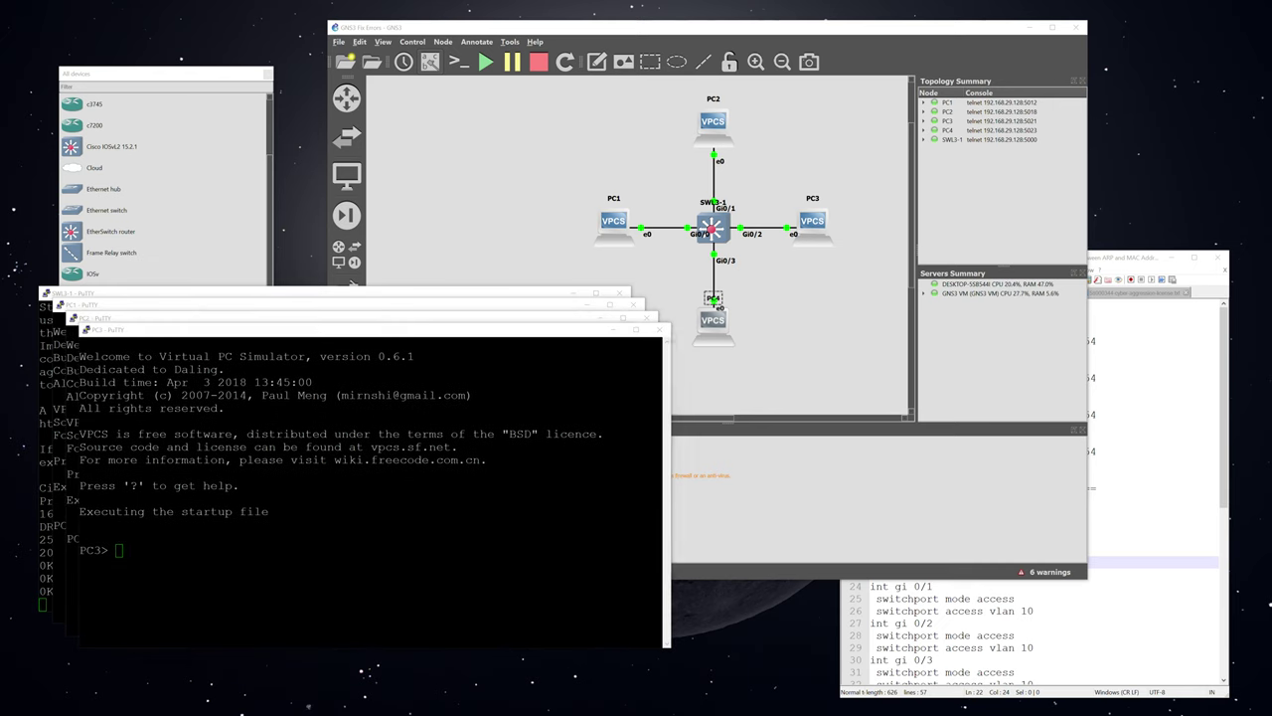
left_click(1168, 456)
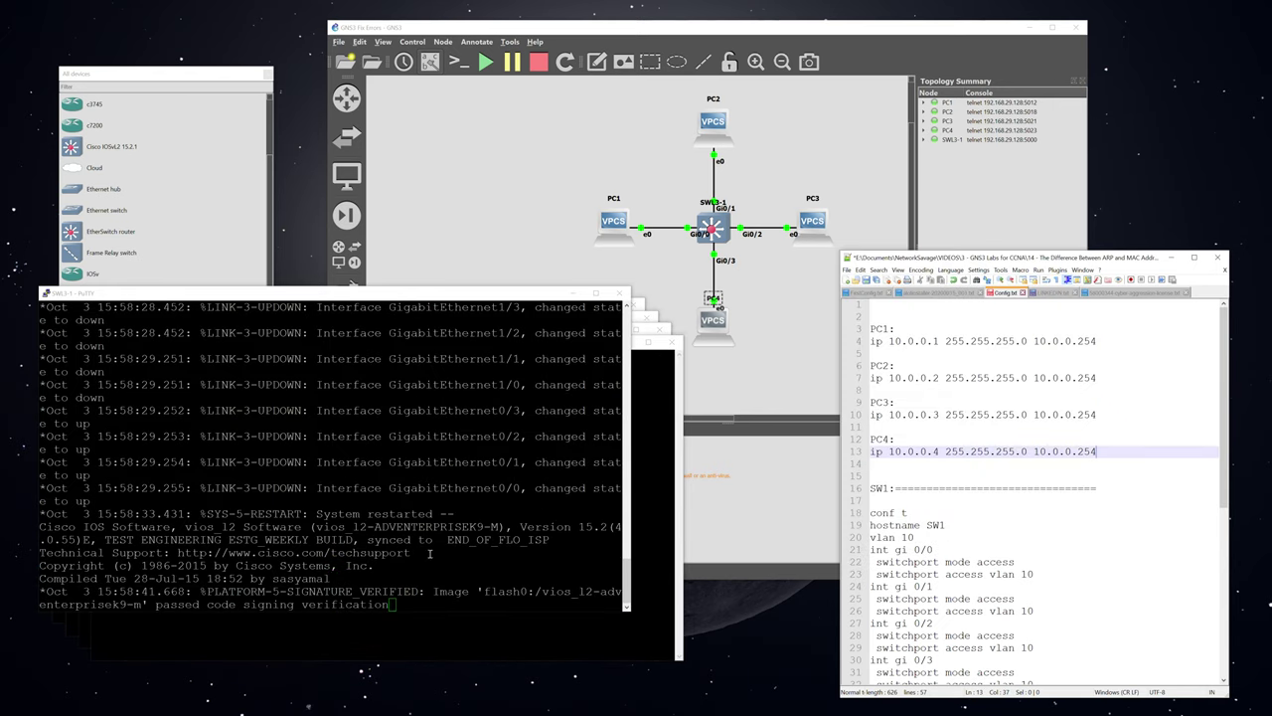
key("Return")
key("Return")
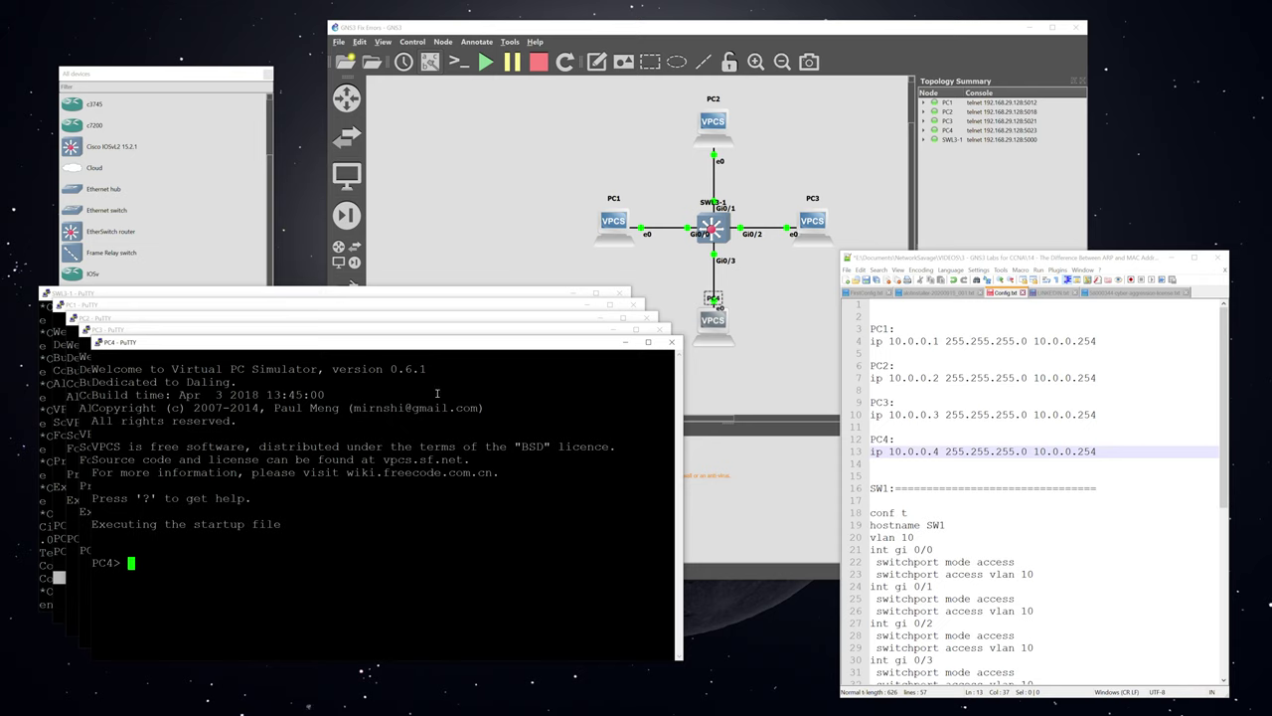
- Copy PC1's line (10.0.0.1, 255.255.255.0, gateway 10.0.0.254) from the configuration notes
left_click(1112, 357)
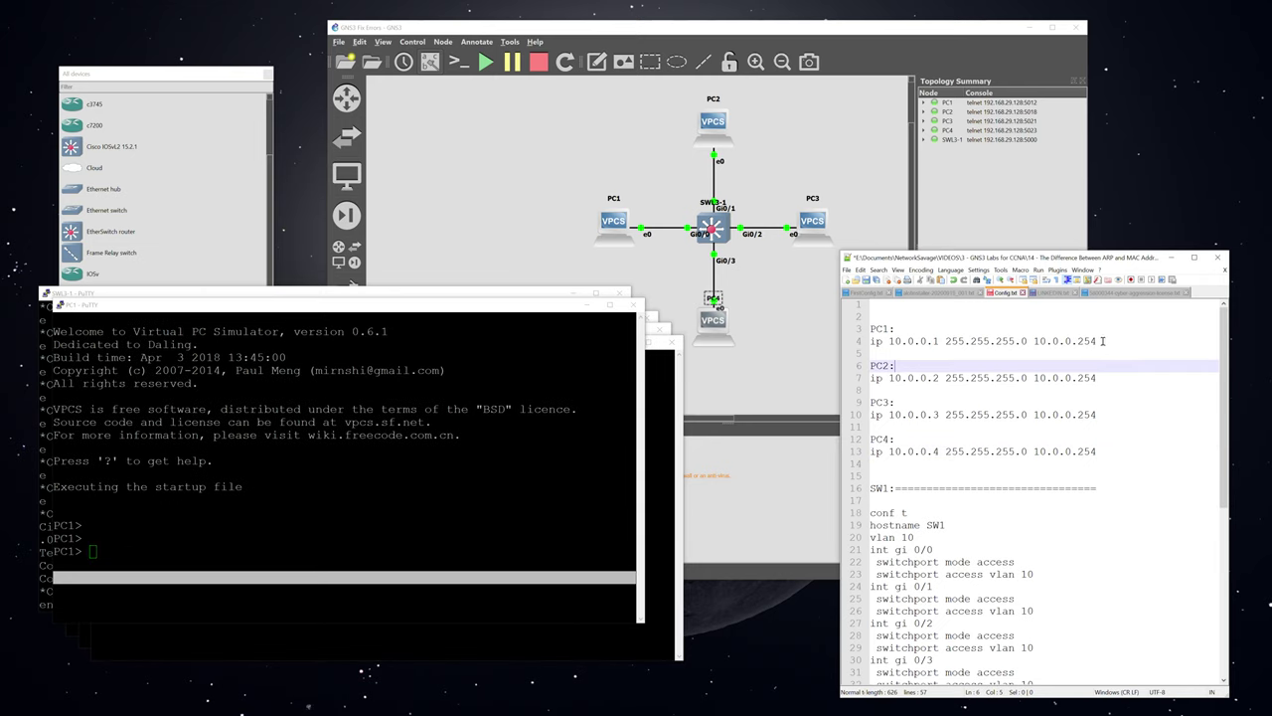
left_click(1103, 341)
left_click_drag(1097, 340, 869, 341)
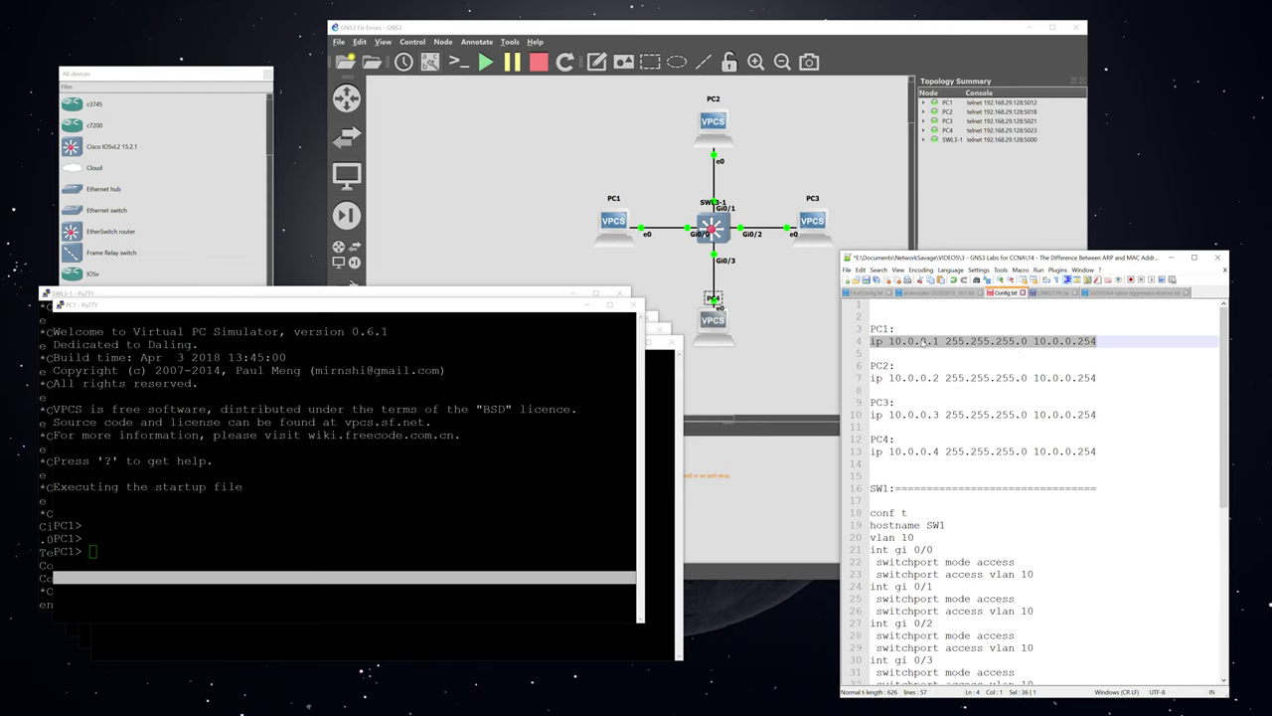
left_click(892, 343)
left_click_drag(941, 341, 888, 341)
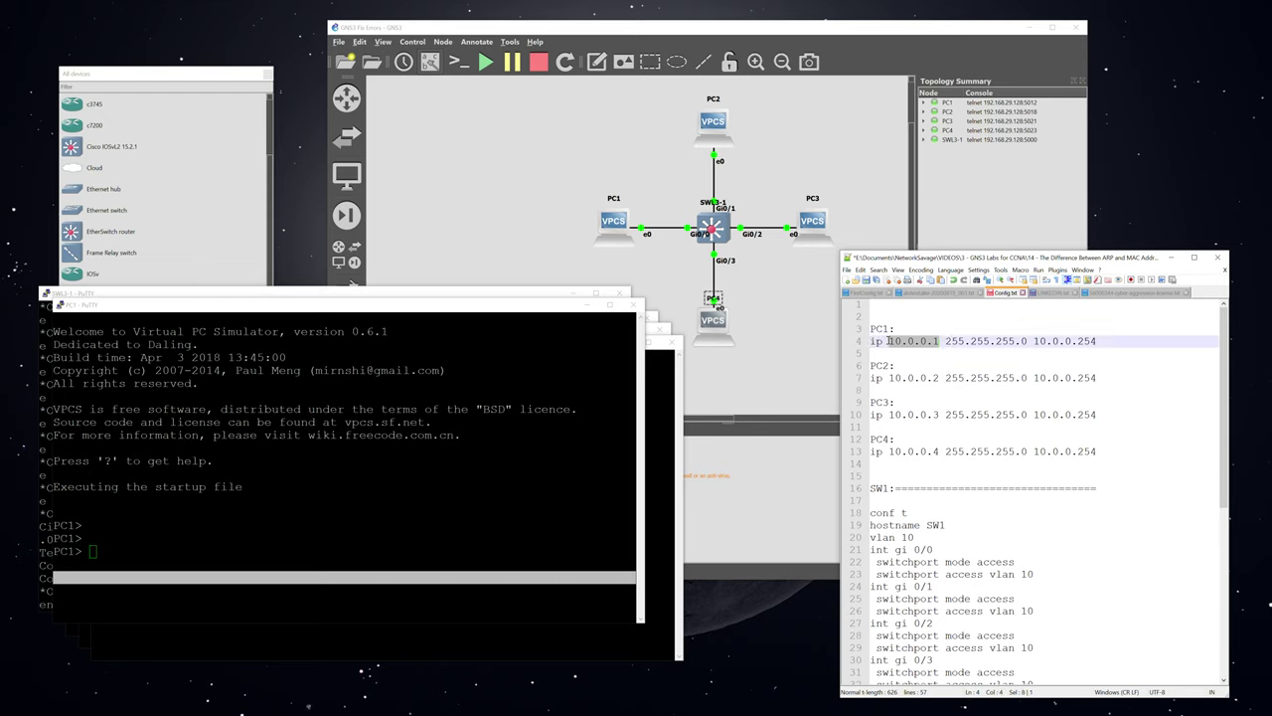
left_click(1030, 341)
left_click_drag(1030, 341, 940, 341)
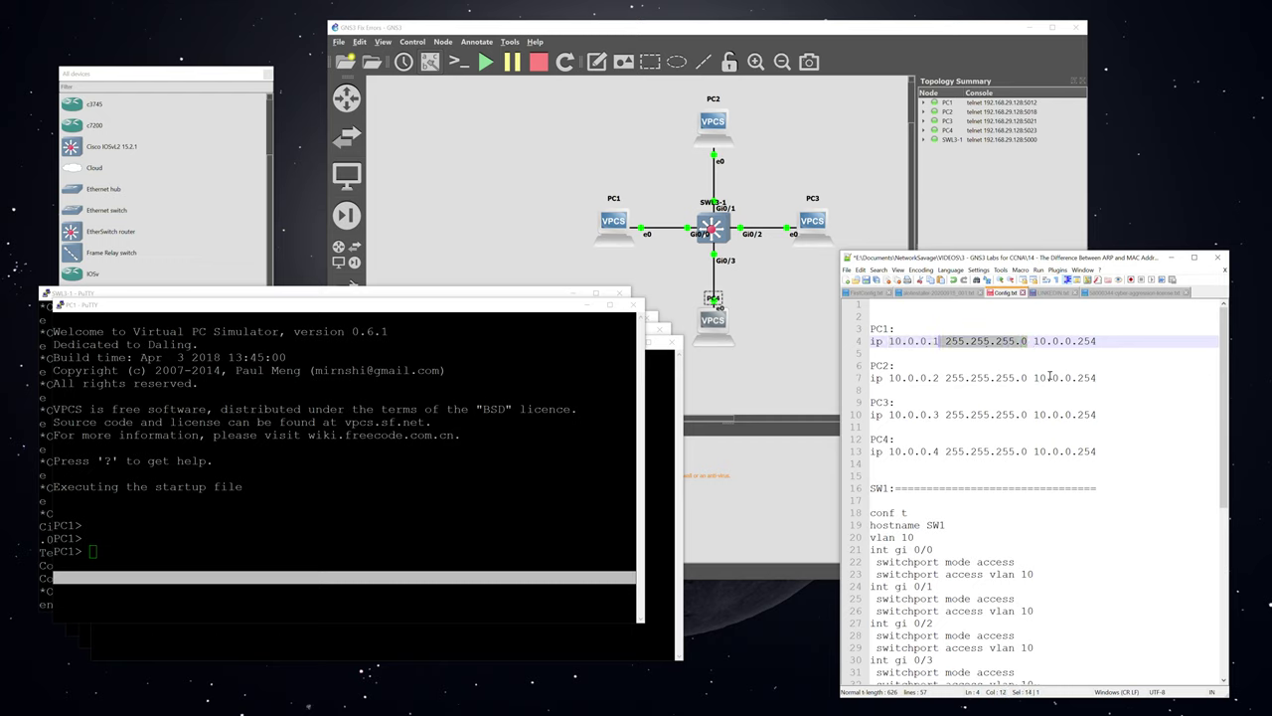
left_click_drag(1099, 341, 1035, 341)
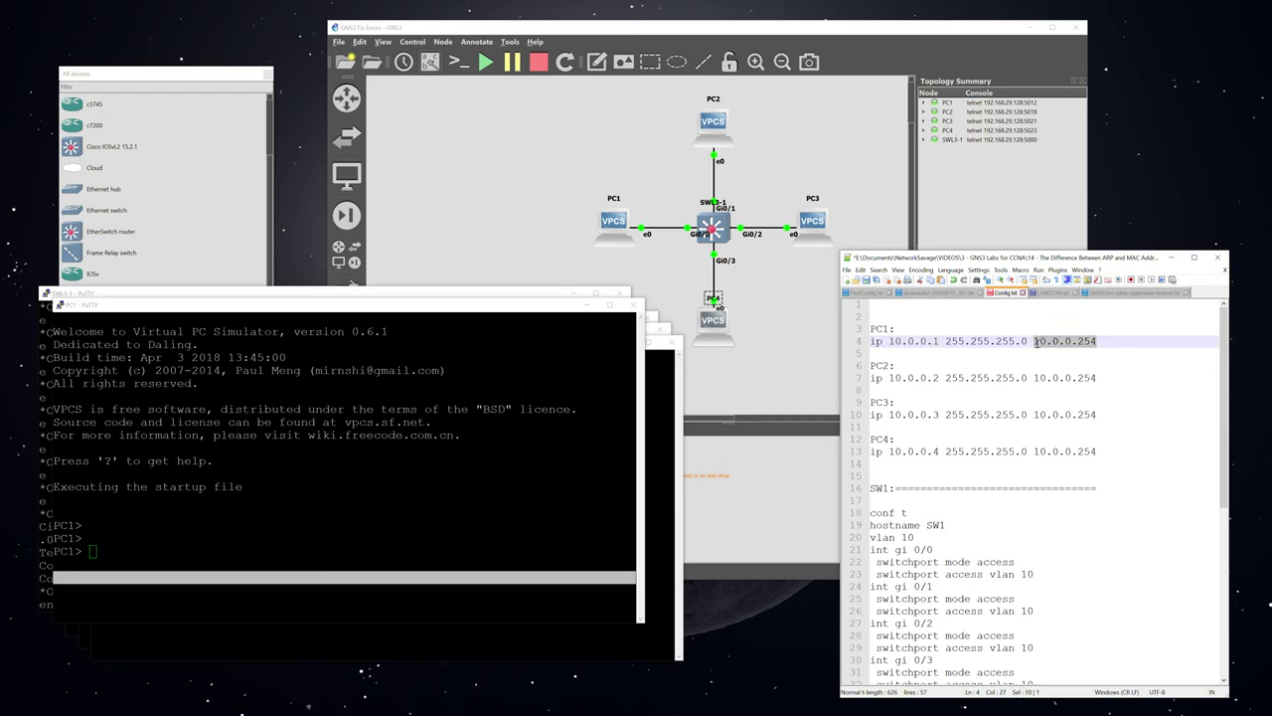
left_click(1143, 355)
left_click_drag(1136, 341, 871, 341)
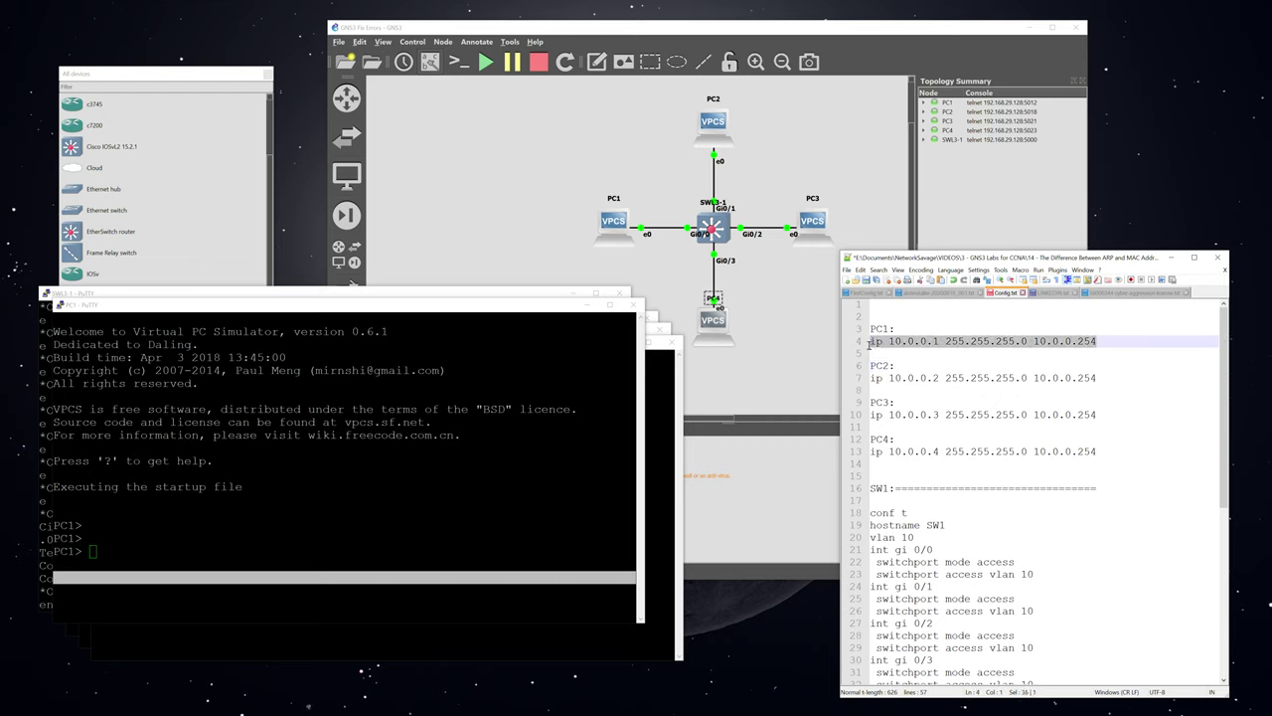
key("ctrl+c")
- Apply the address command on PC1, then run show ? and show ip
left_click(538, 435)
right_click(537, 435)
key("Return")
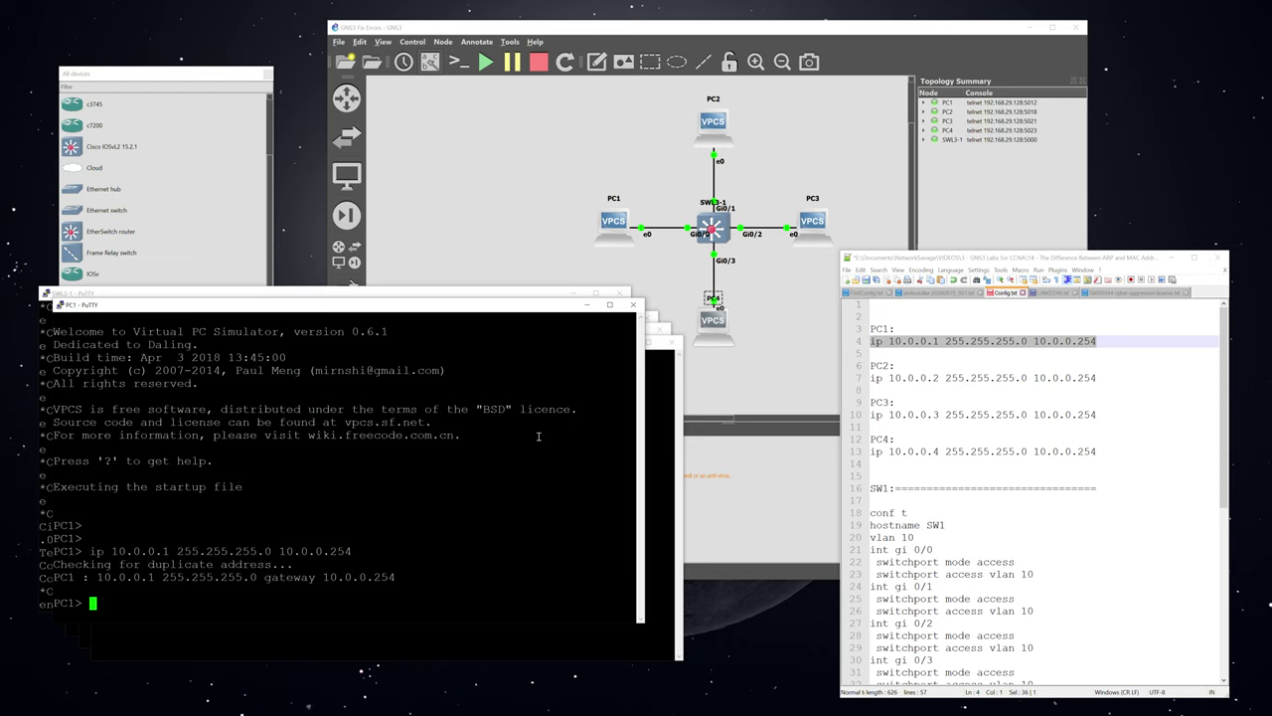
type("show ?")
key("Return")
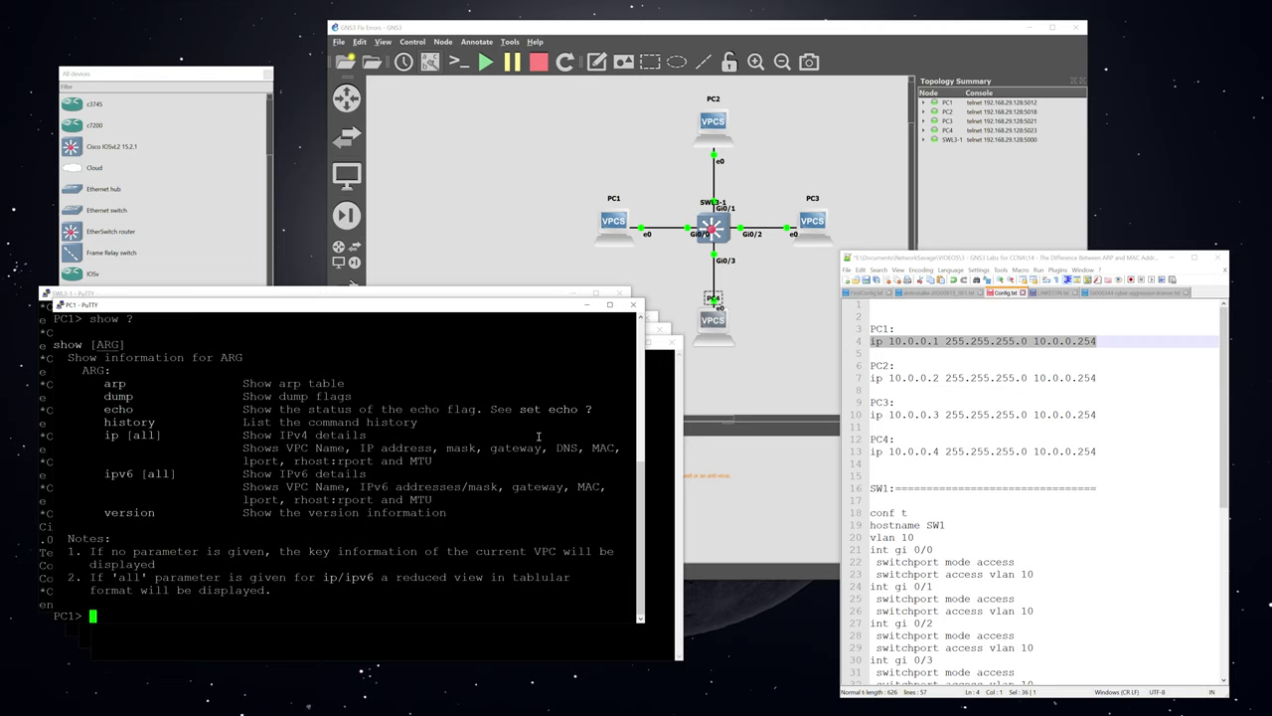
type("show ip")
key("Return")
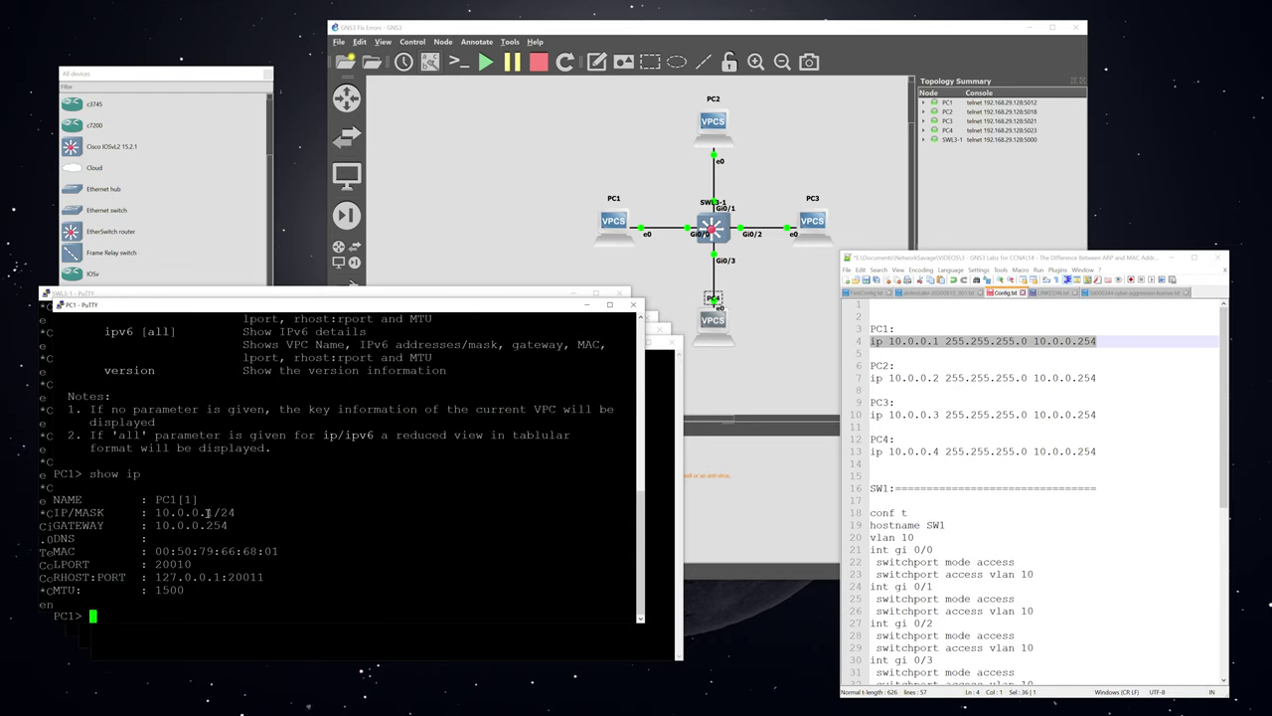
- Point out PC1's 10.0.0.1 address, /24 prefix, 10.0.0.254 gateway and MAC in the output
left_click_drag(221, 511, 161, 512)
left_click_drag(245, 513, 216, 513)
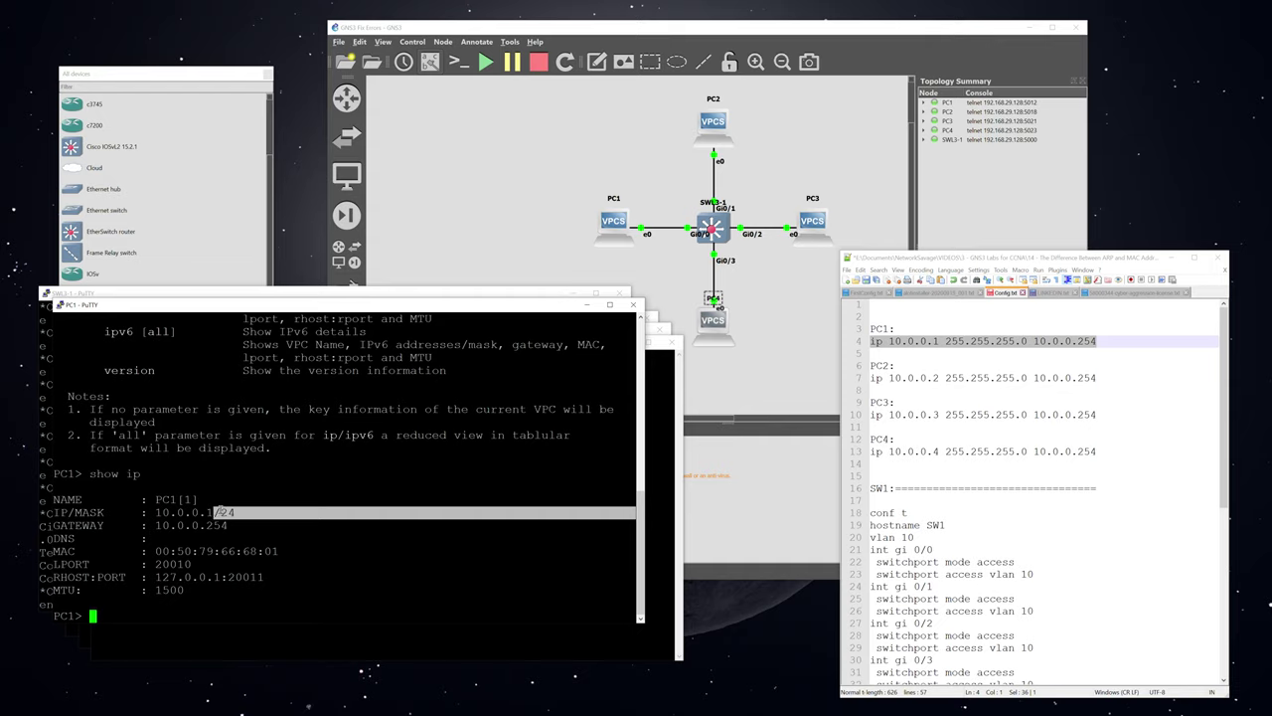
left_click_drag(231, 525, 157, 527)
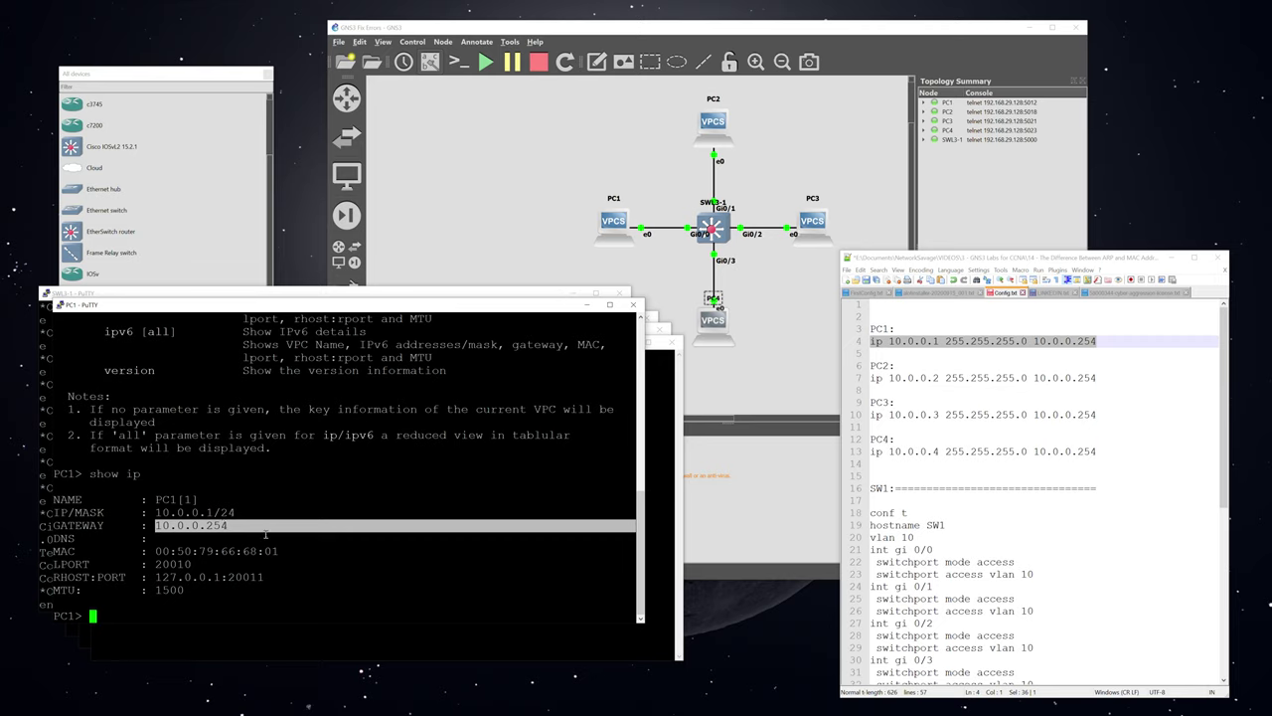
left_click_drag(274, 552, 155, 552)
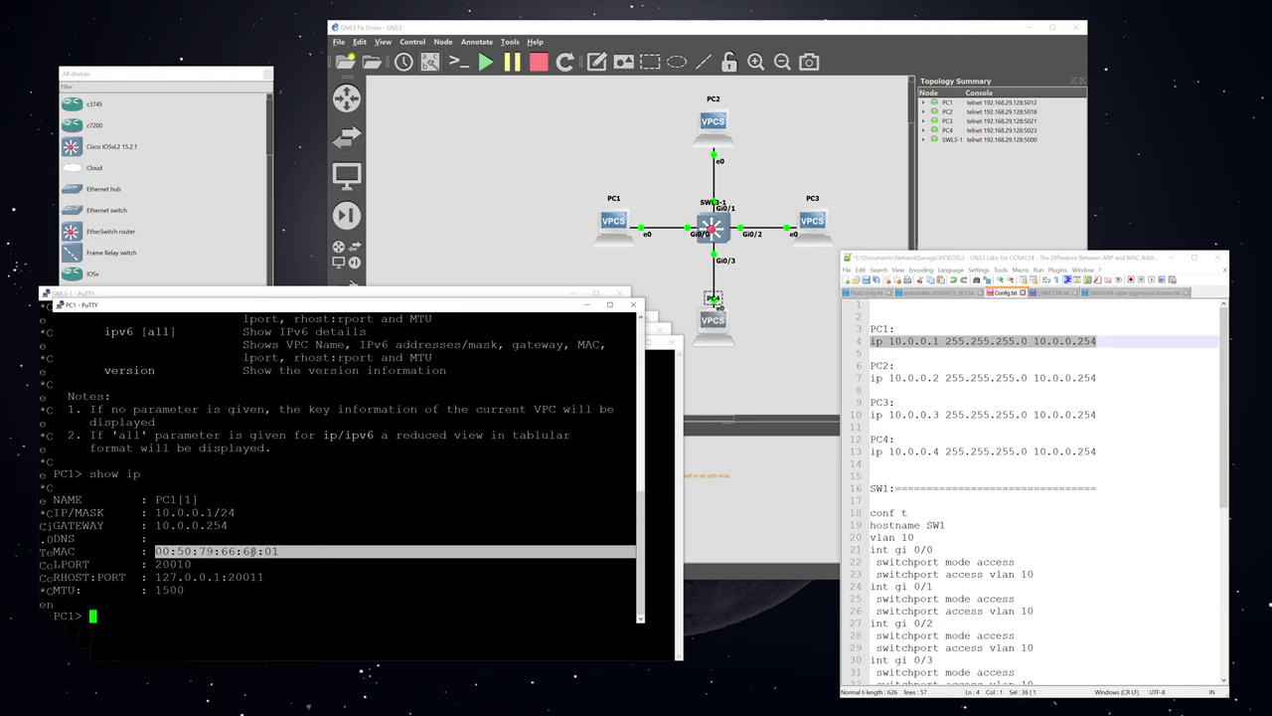
- Give PC2 address 10.0.0.2/24 with gateway 10.0.0.254 from its notes line
left_click(142, 588)
left_click_drag(1098, 378, 867, 380)
key("ctrl+c")
left_click(193, 654)
right_click(296, 570)
key("Return")
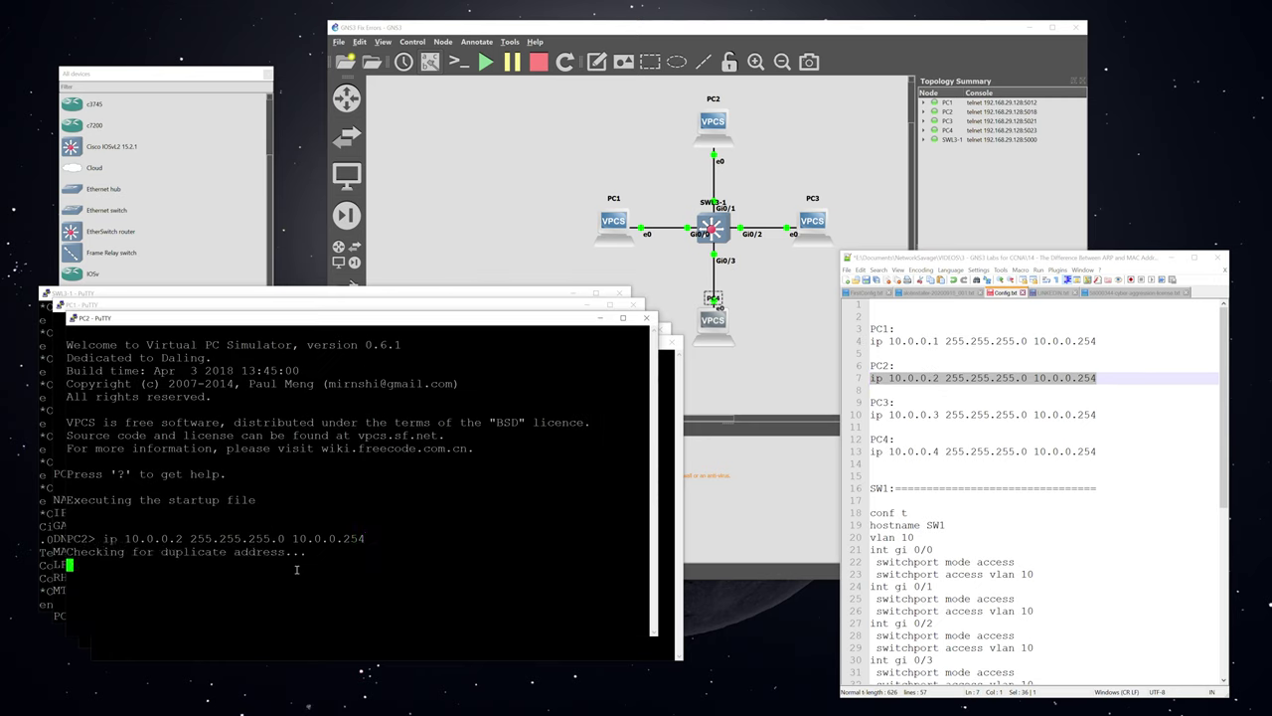
- Give PC3 address 10.0.0.3/24 with gateway 10.0.0.254 from its notes line
left_click_drag(1098, 415, 867, 416)
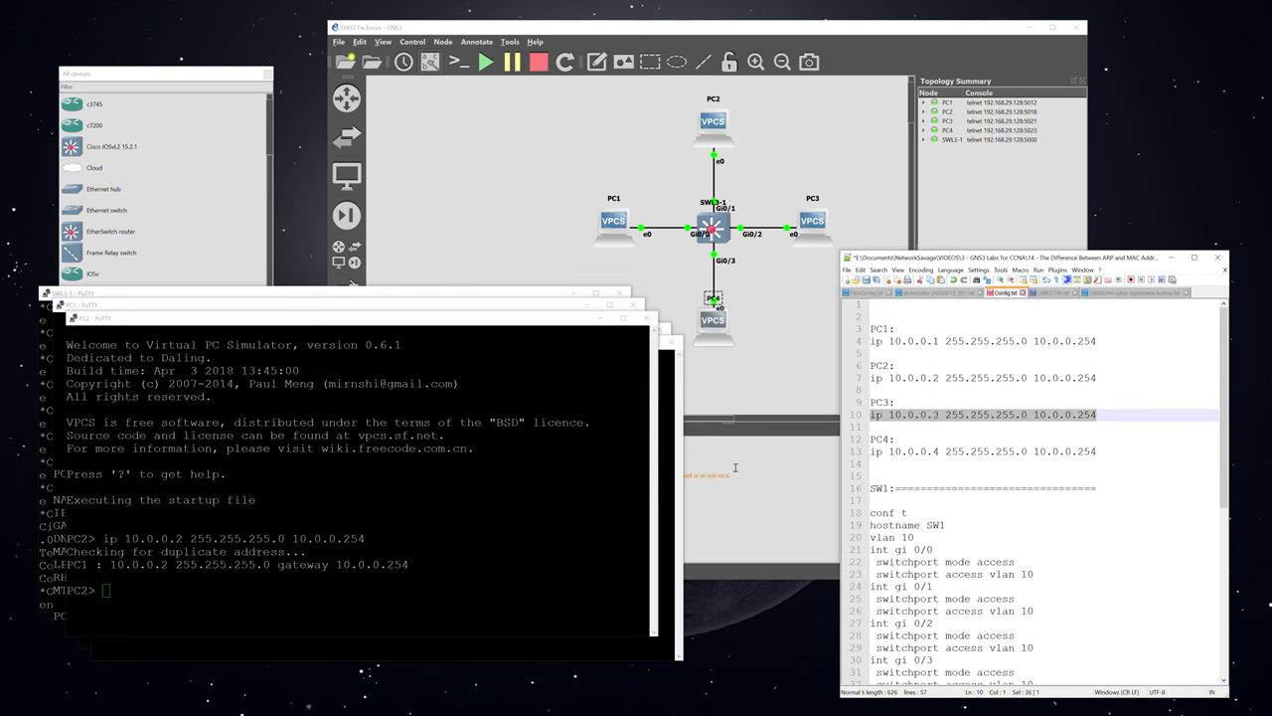
key("ctrl+c")
left_click(82, 646)
right_click(81, 646)
key("Return")
- Give PC4 address 10.0.0.4/24 with gateway 10.0.0.254 from its notes line
left_click_drag(1097, 451, 851, 456)
key("ctrl+c")
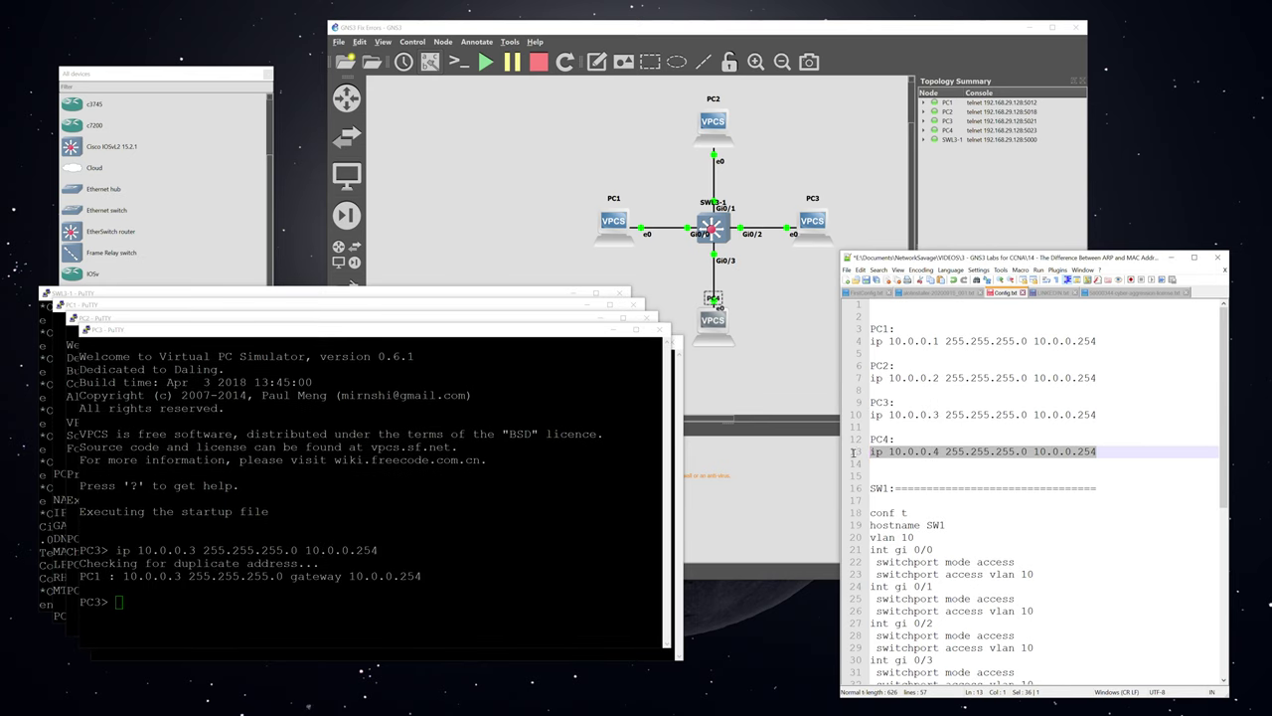
left_click(318, 654)
right_click(321, 557)
key("Return")
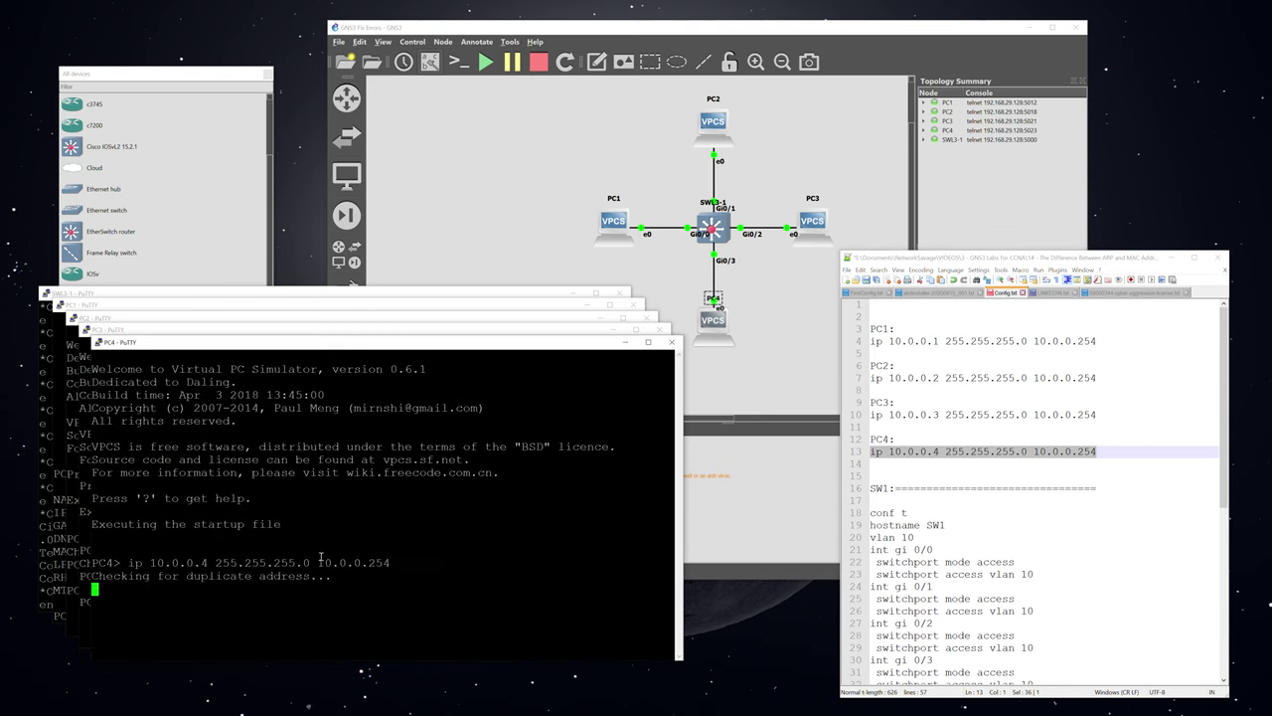
- Enter privileged mode on the switch with en, reaching the Switch# prompt
left_click(247, 292)
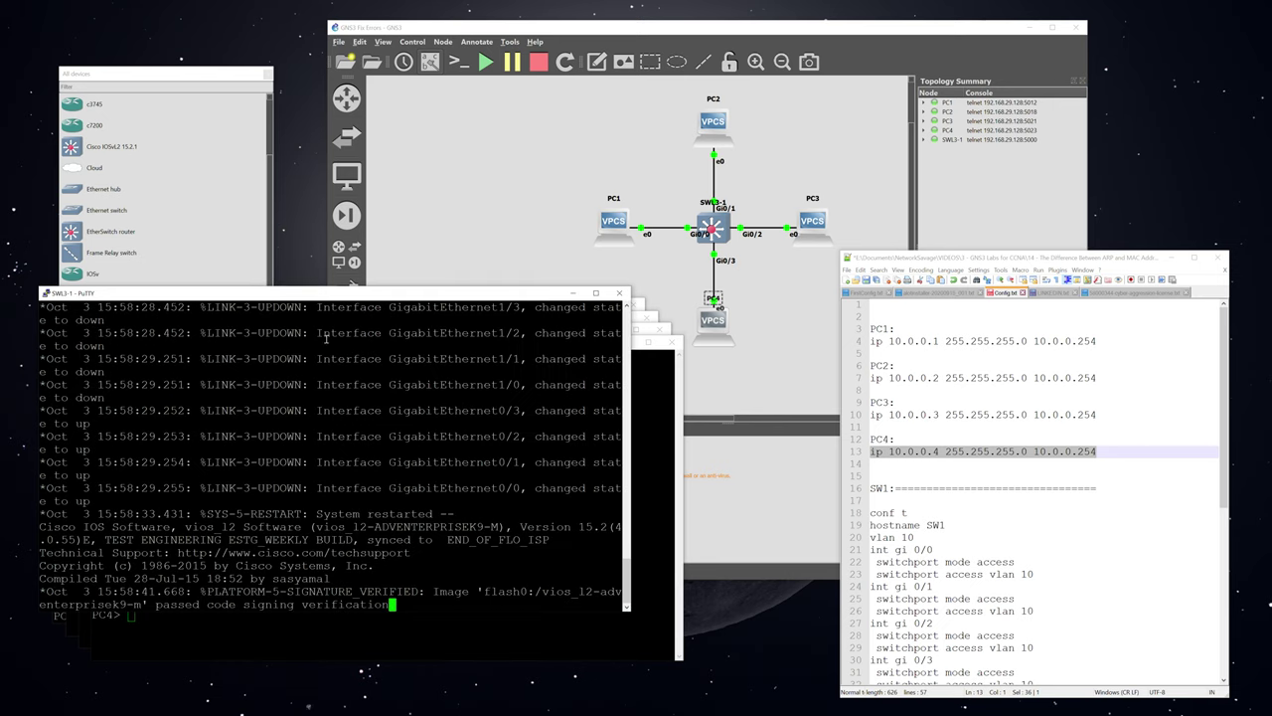
key("Return")
key("Return")
type("en")
key("Return")
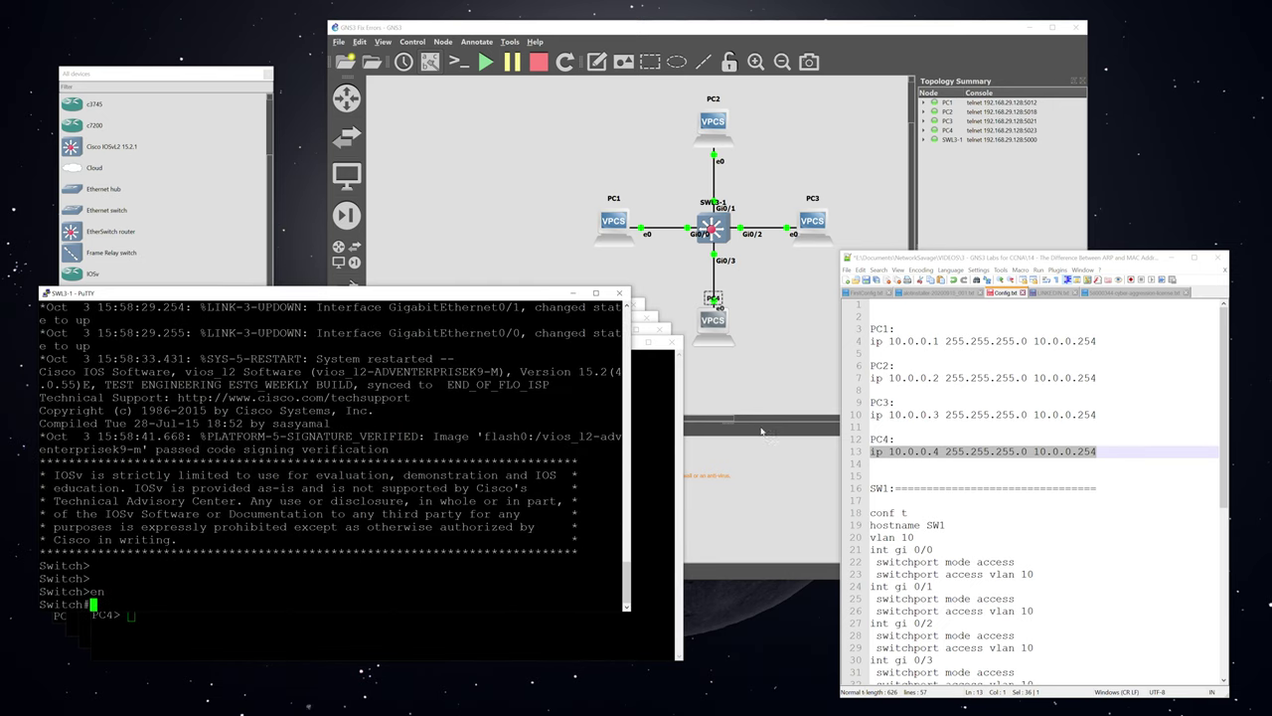
- Review the SW1 notes: hostname SW1, vlan 10 and the interface access-mode lines
left_click(1057, 562)
scroll(1057, 563, "down", 2)
scroll(1056, 563, "down", 1)
left_click(937, 426)
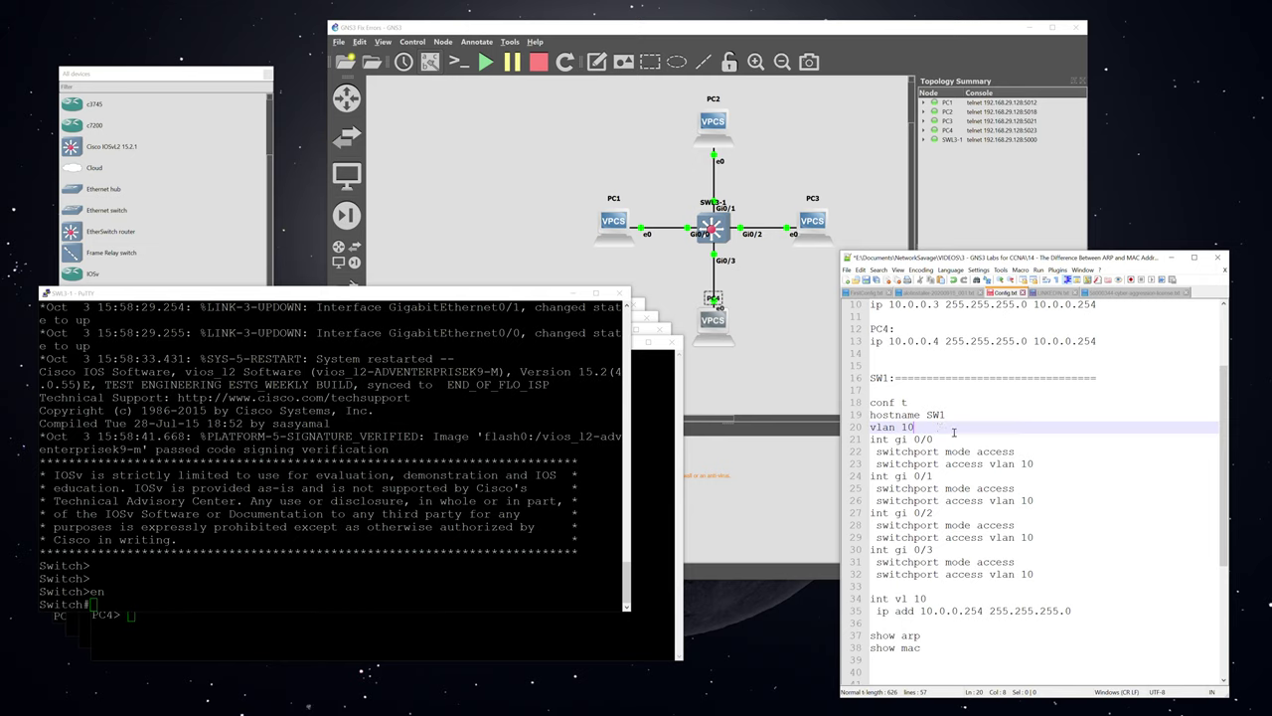
left_click(929, 404)
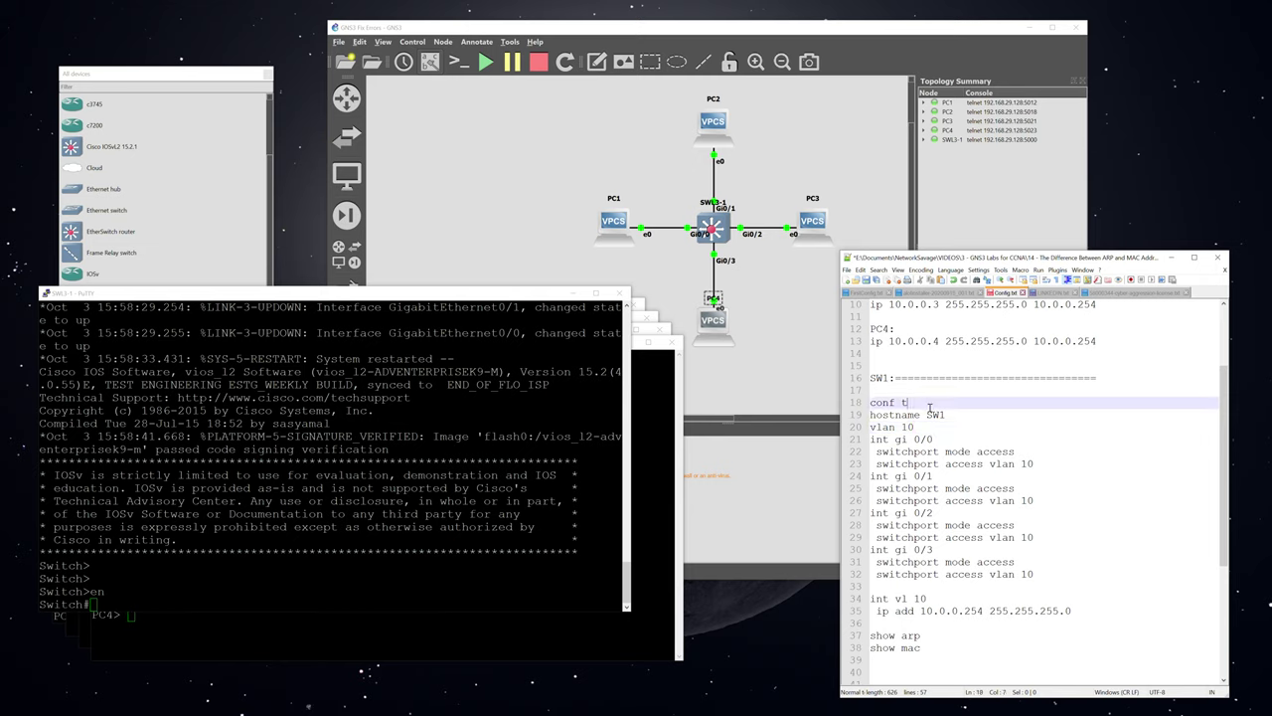
left_click(951, 416)
left_click_drag(919, 426, 869, 427)
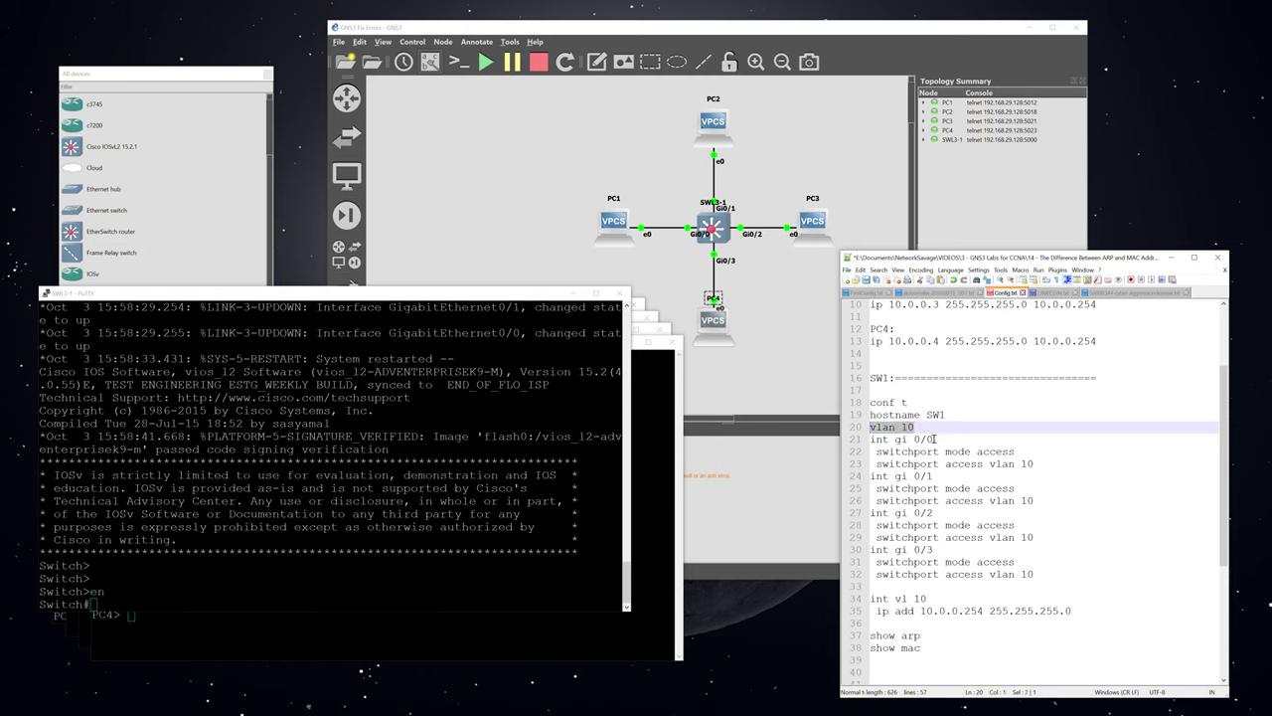
left_click(934, 439)
left_click(1020, 453)
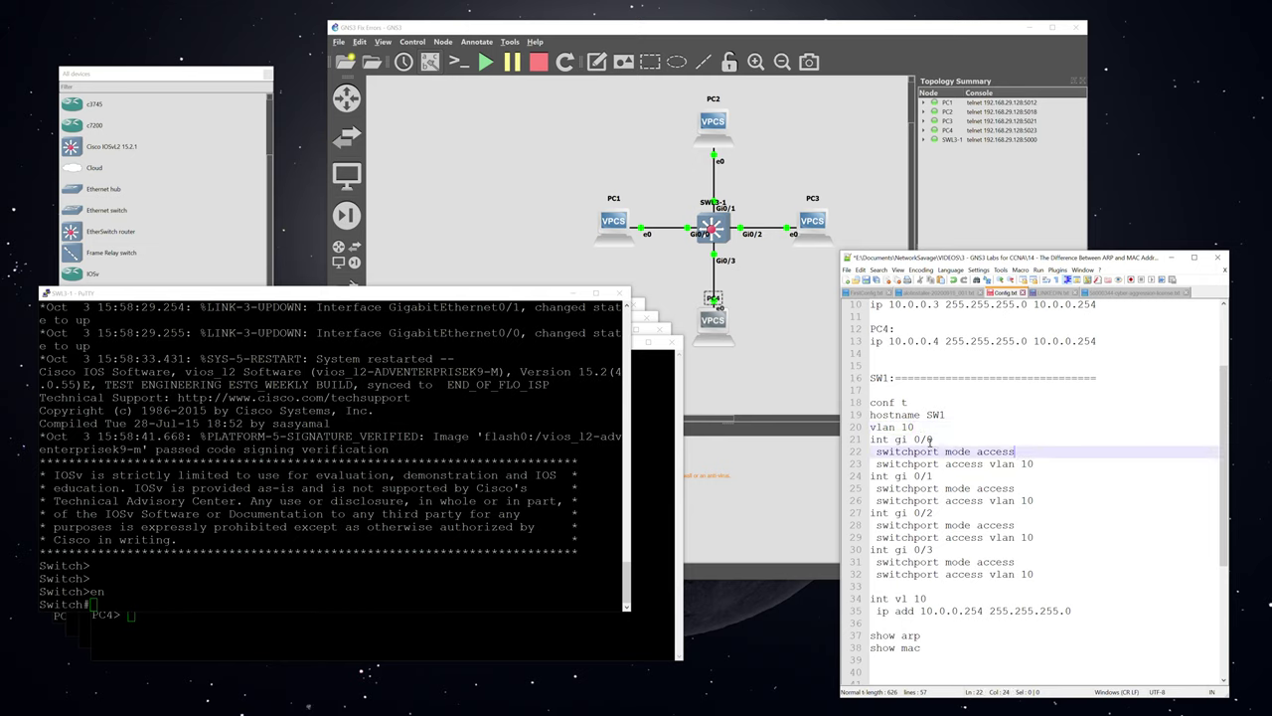
- Select the full SW1 configuration block, lines 18–35, through the int vl 10 address
scroll(930, 440, "down", 3)
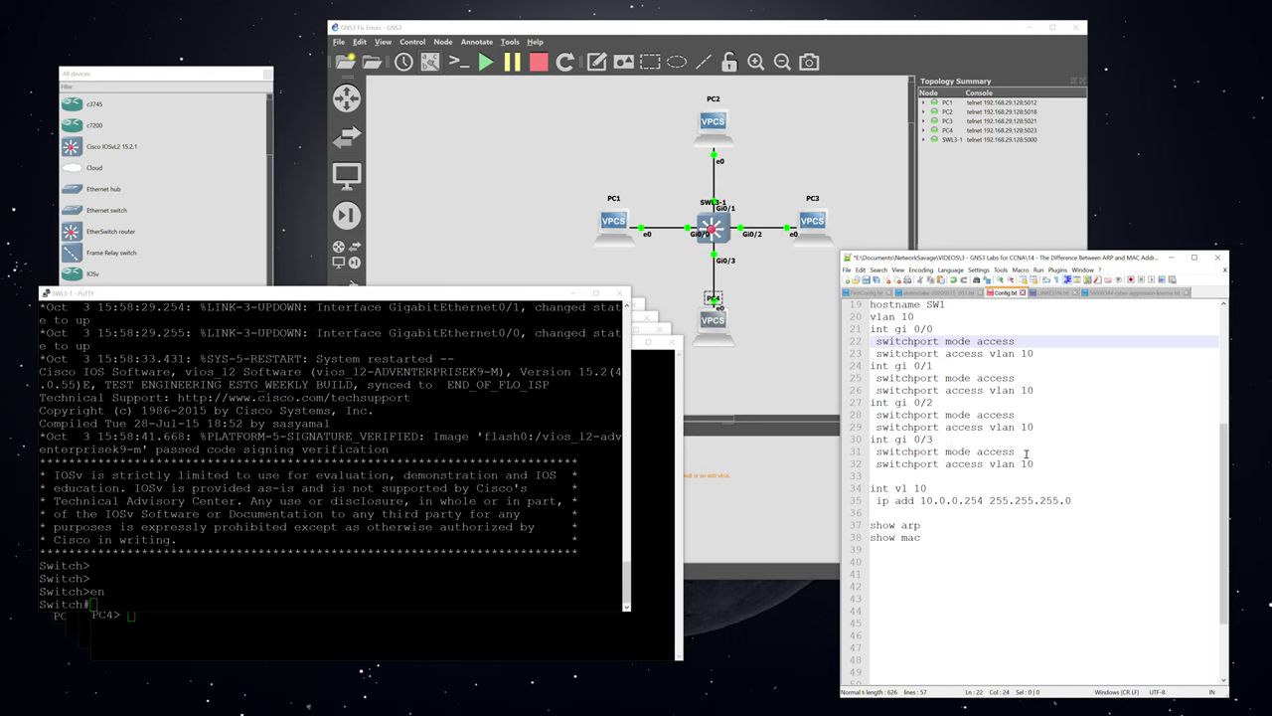
left_click_drag(1036, 463, 941, 463)
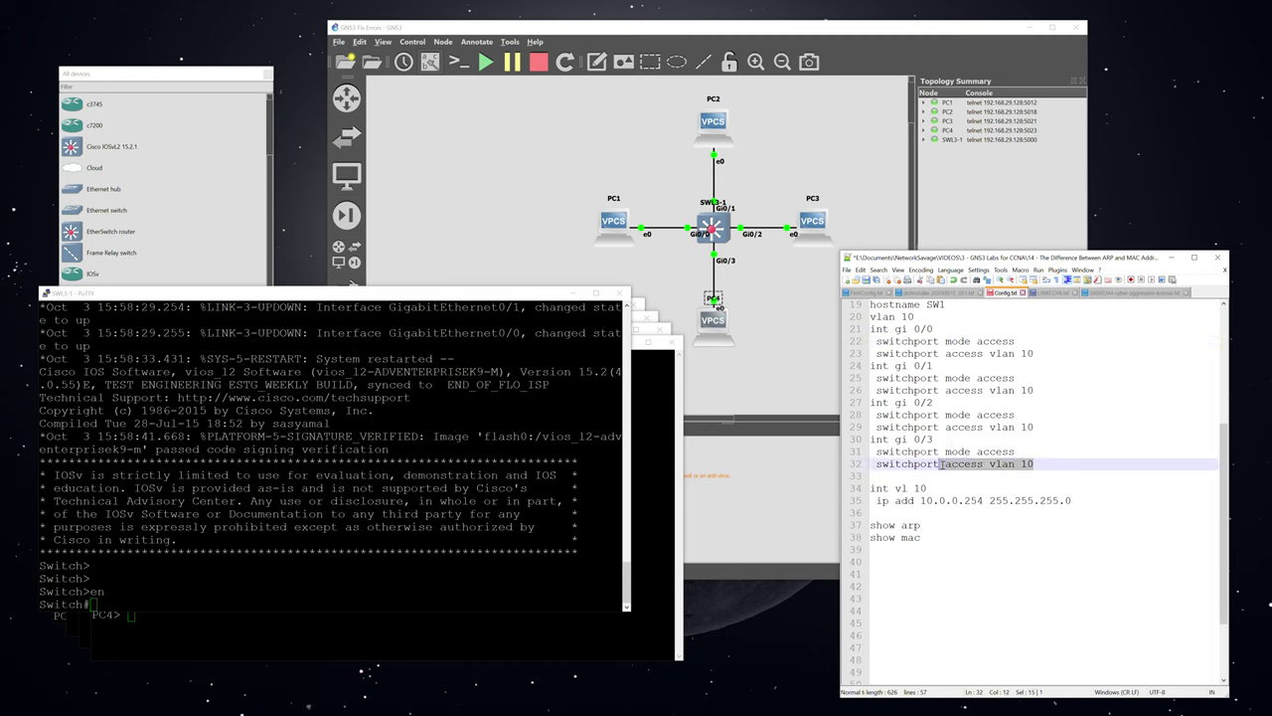
left_click(977, 514)
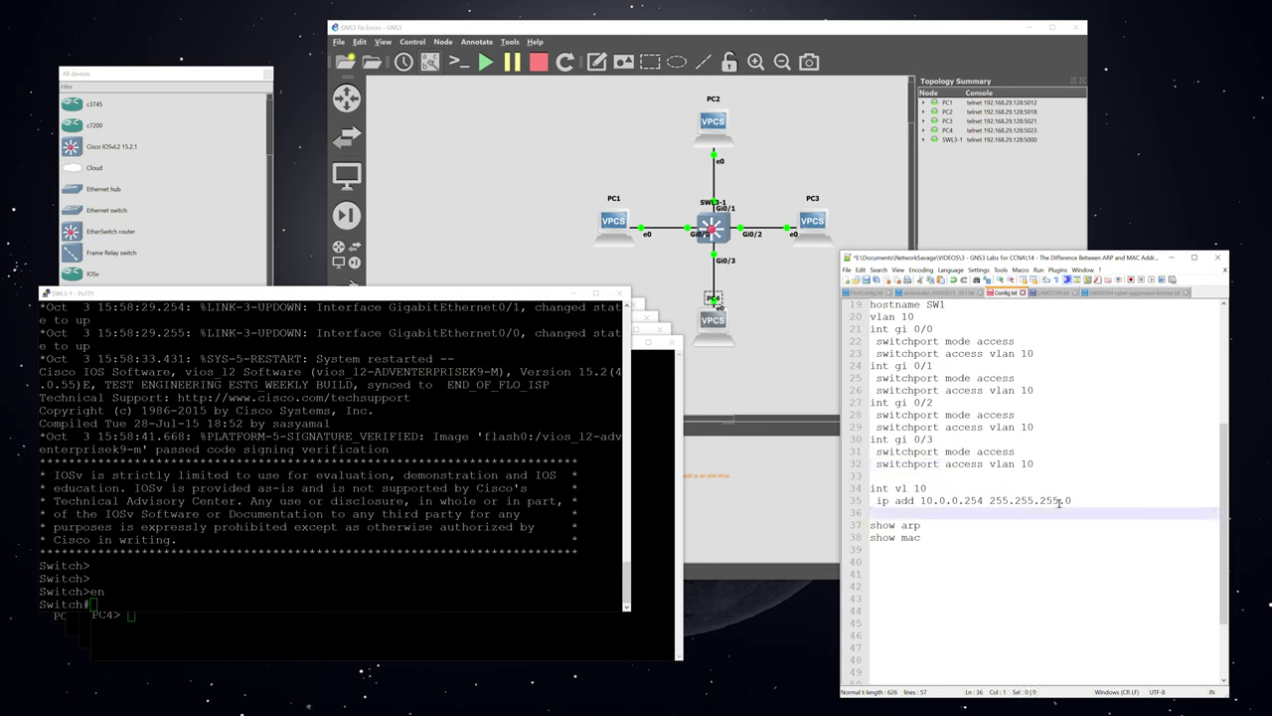
left_click_drag(1076, 500, 862, 488)
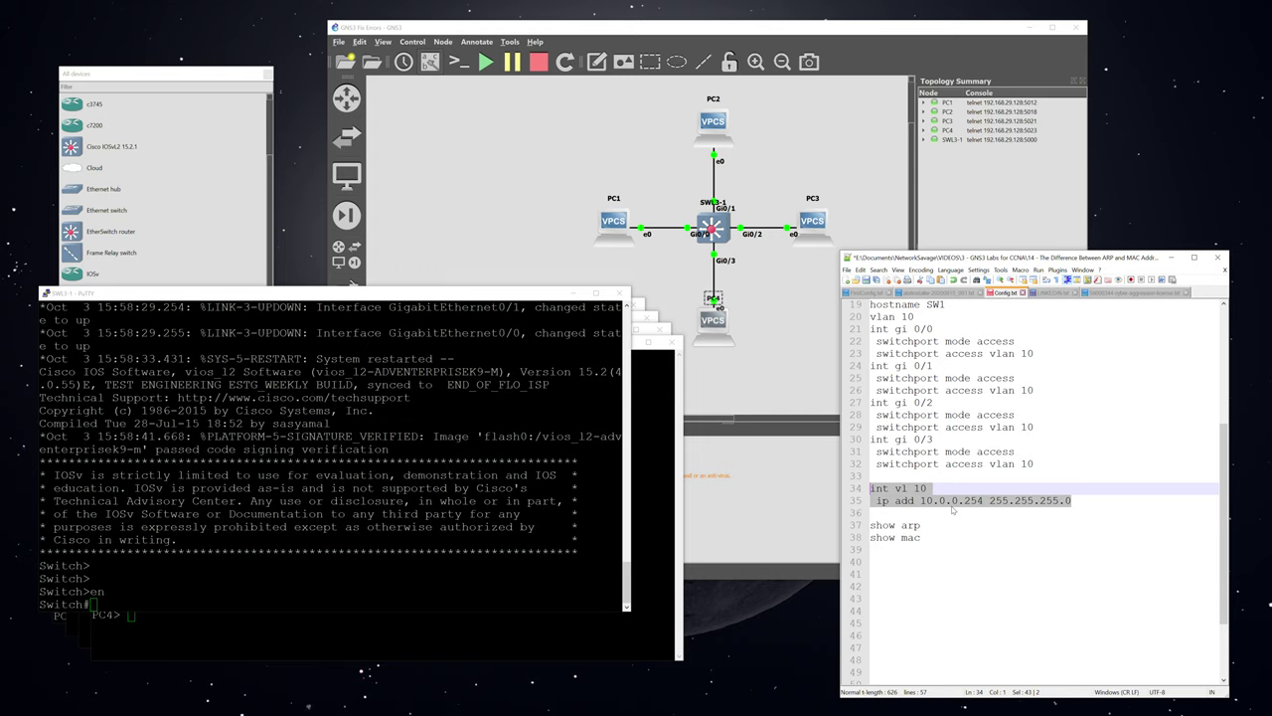
left_click_drag(1075, 500, 871, 365)
scroll(875, 421, "up", 2)
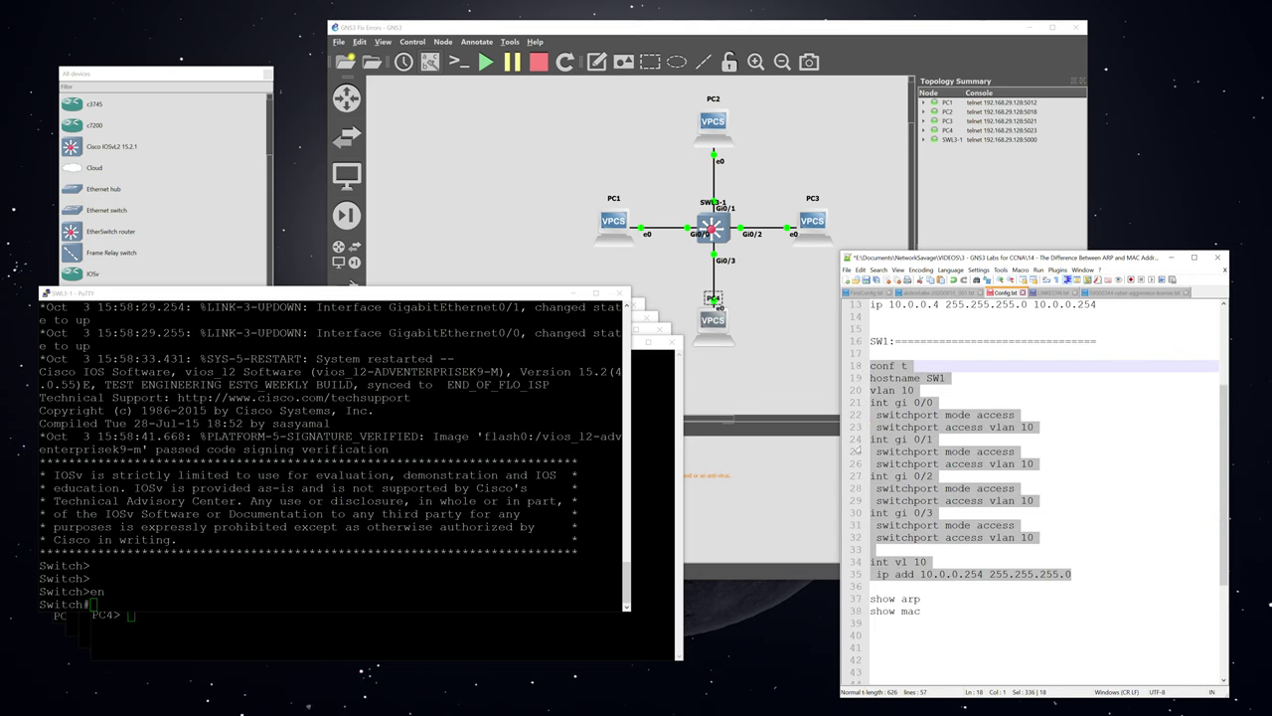
- Paste the SW1 config into the switch, bring Vlan10 up with no sh, and exit with end
right_click(289, 494)
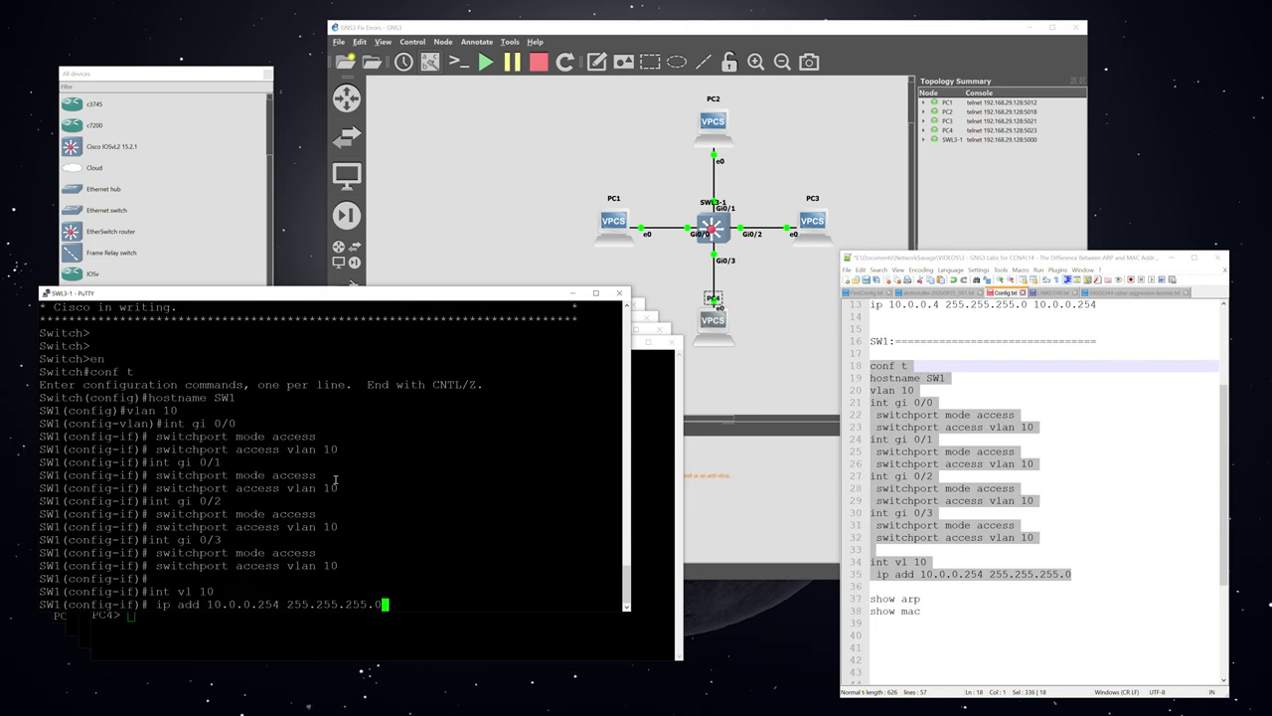
key("Return")
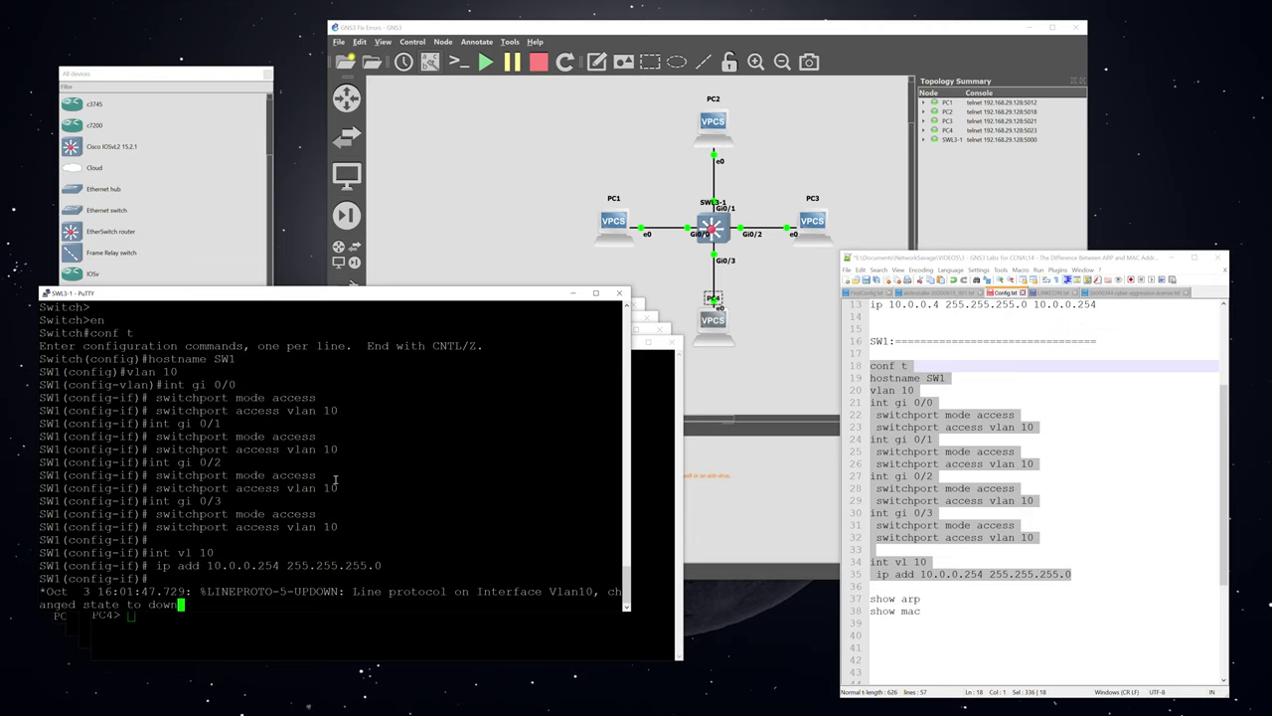
key("Return")
key("Return")
type("no sh")
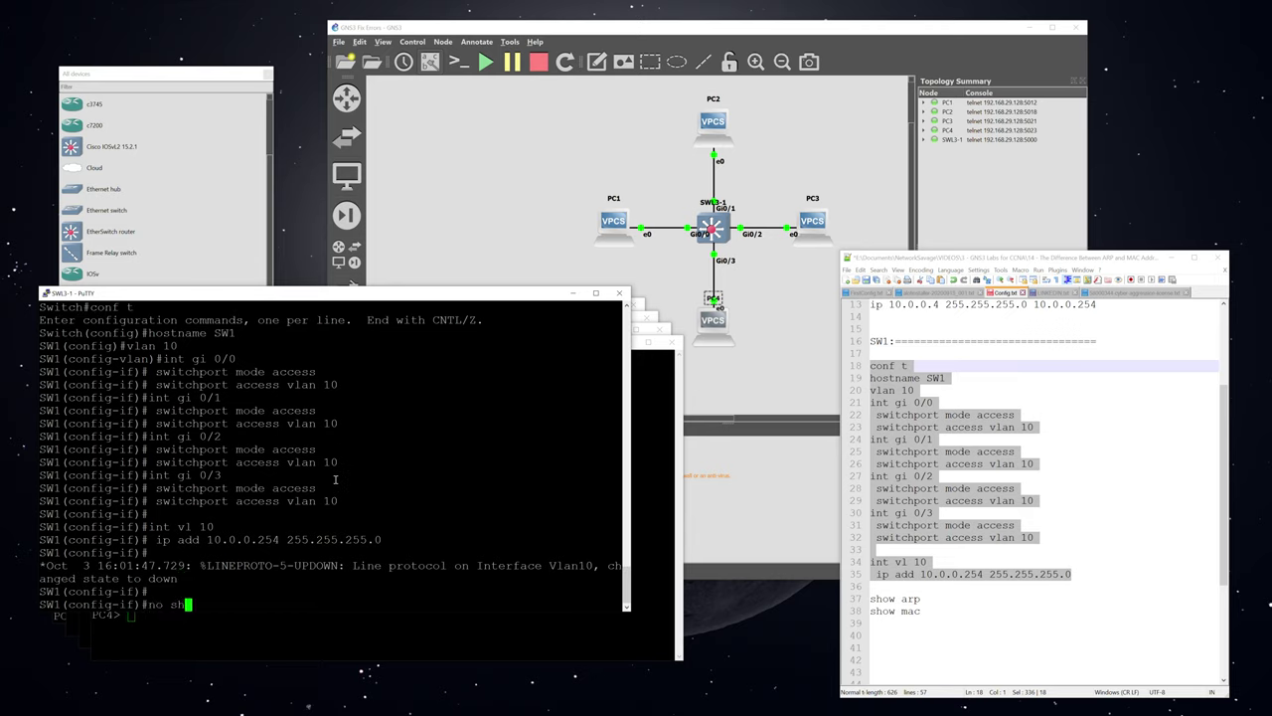
key("Return")
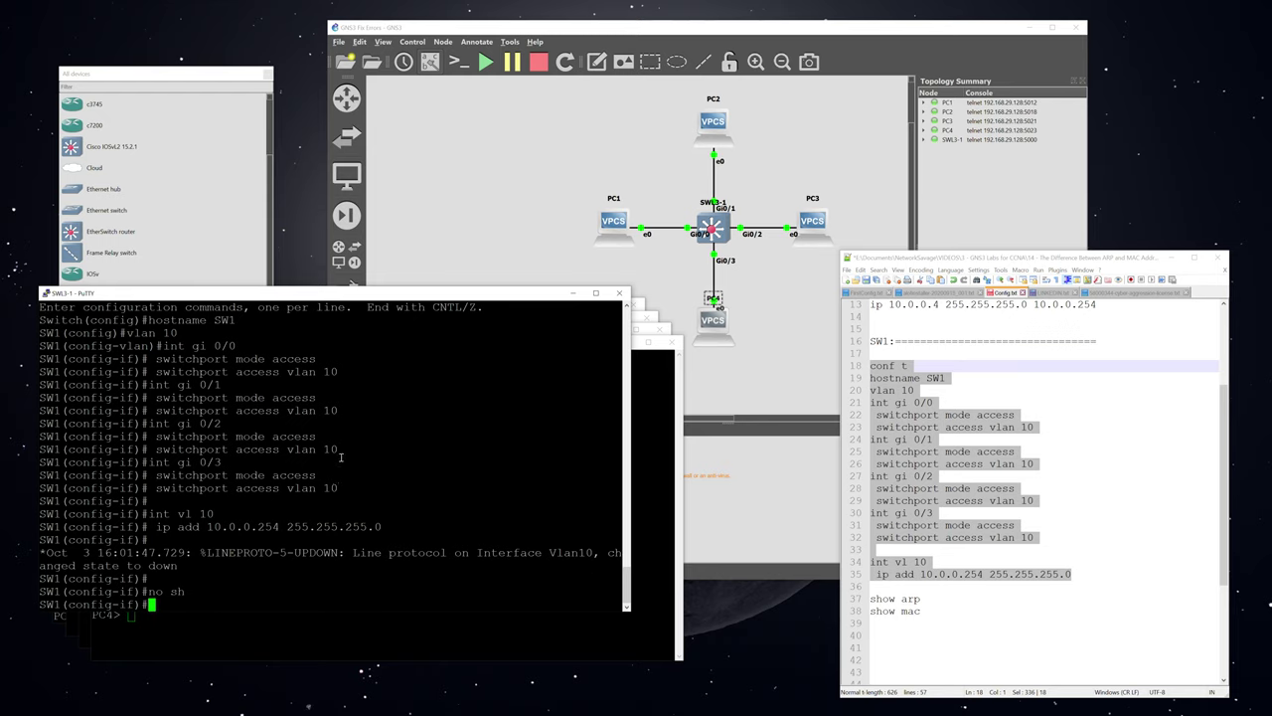
type("end")
key("Return")
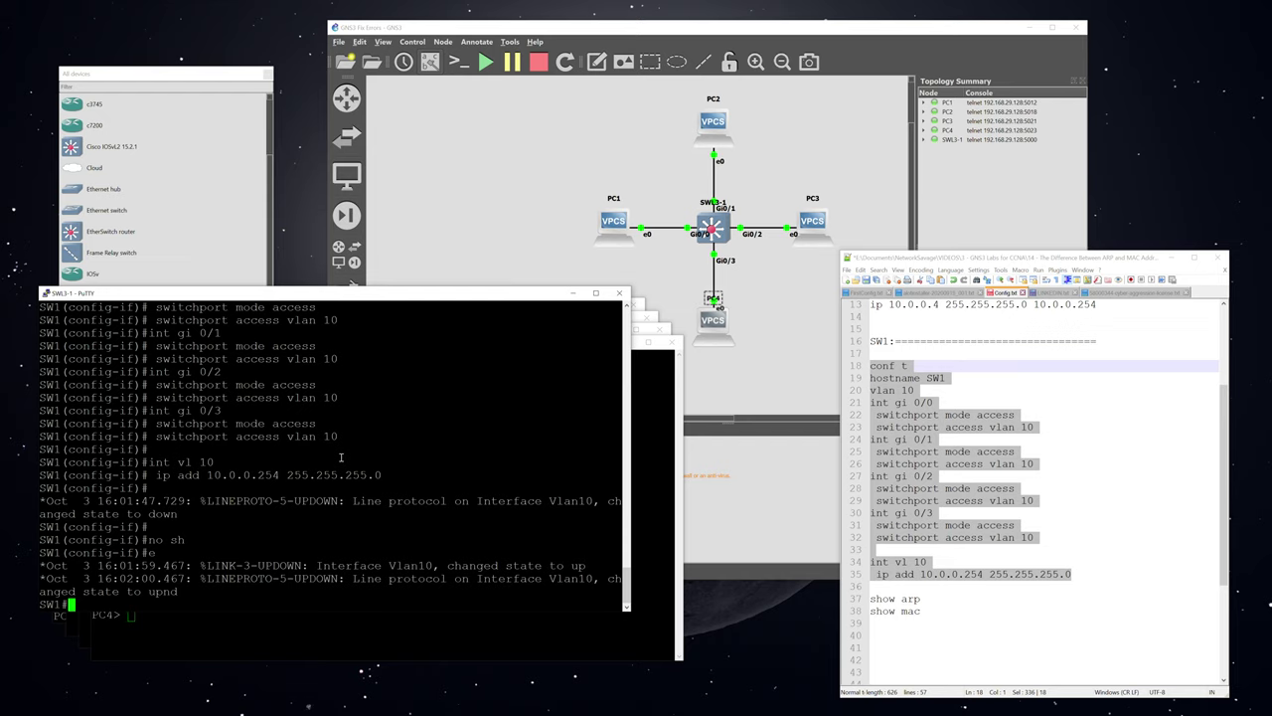
- Work out the show mac address-table syntax with ? help and display SW1's empty table
key("Return")
key("Return")
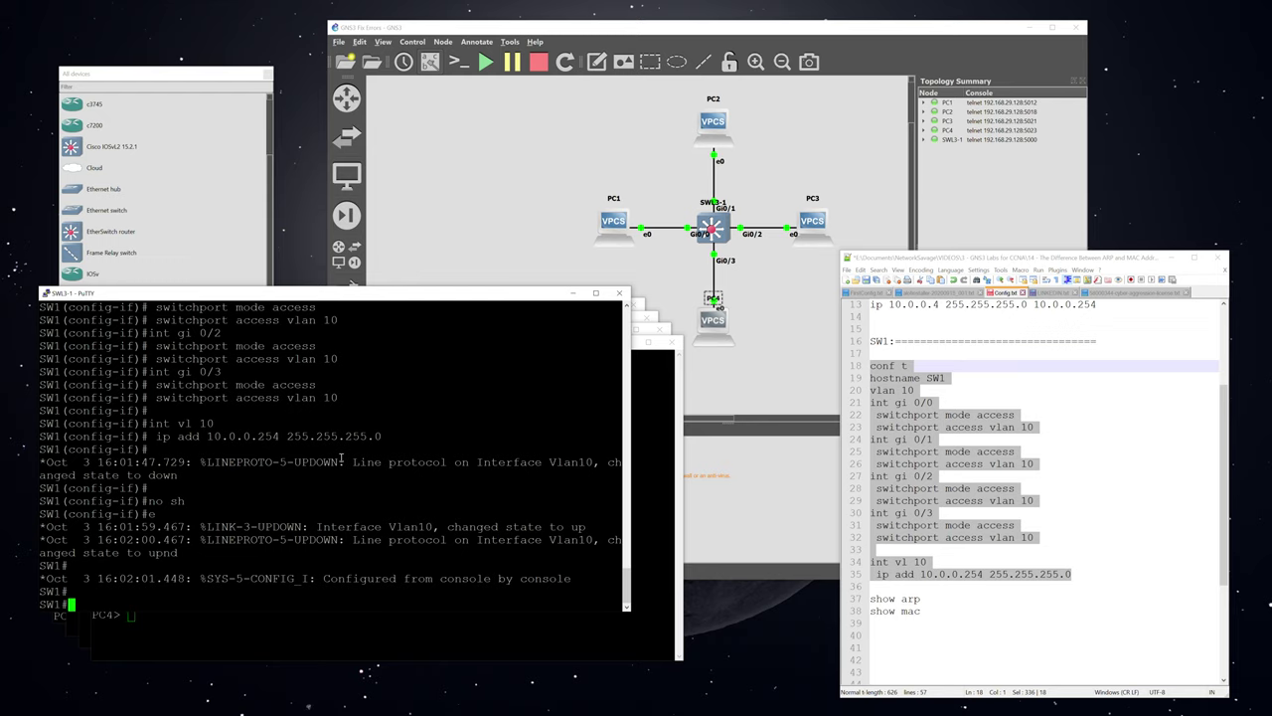
type("sh mac")
key("Return")
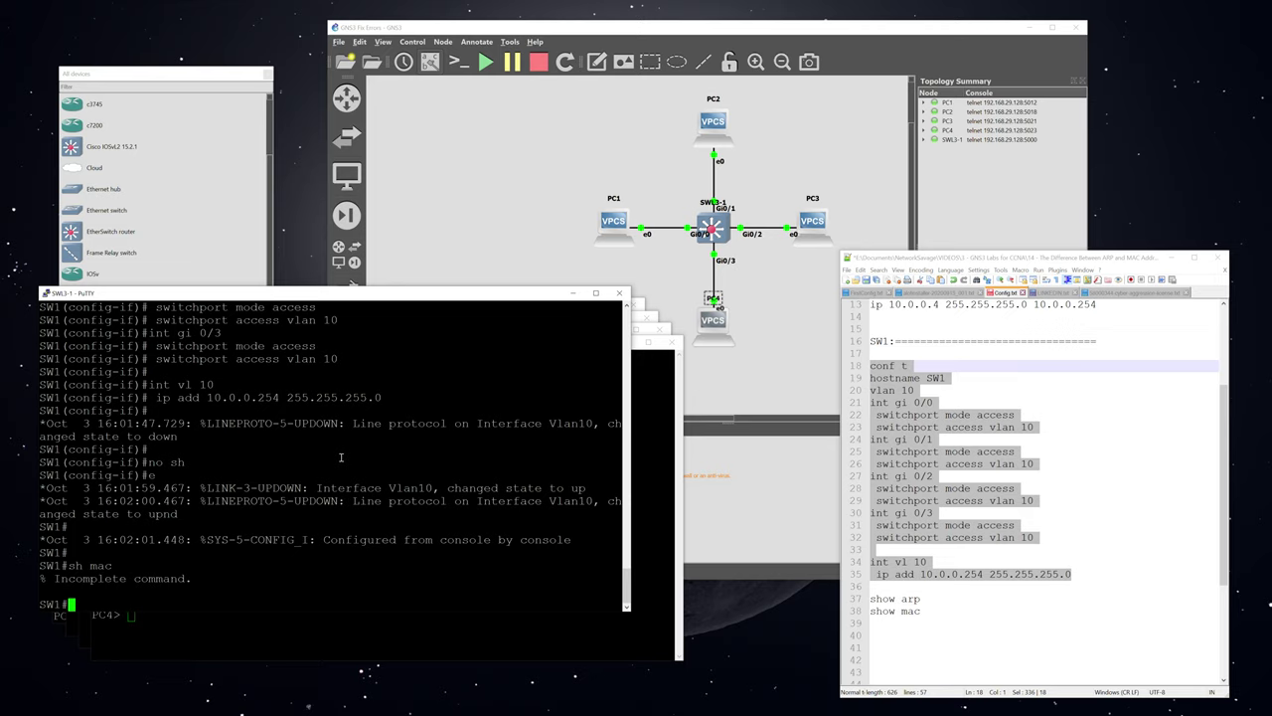
type("sh mac ?")
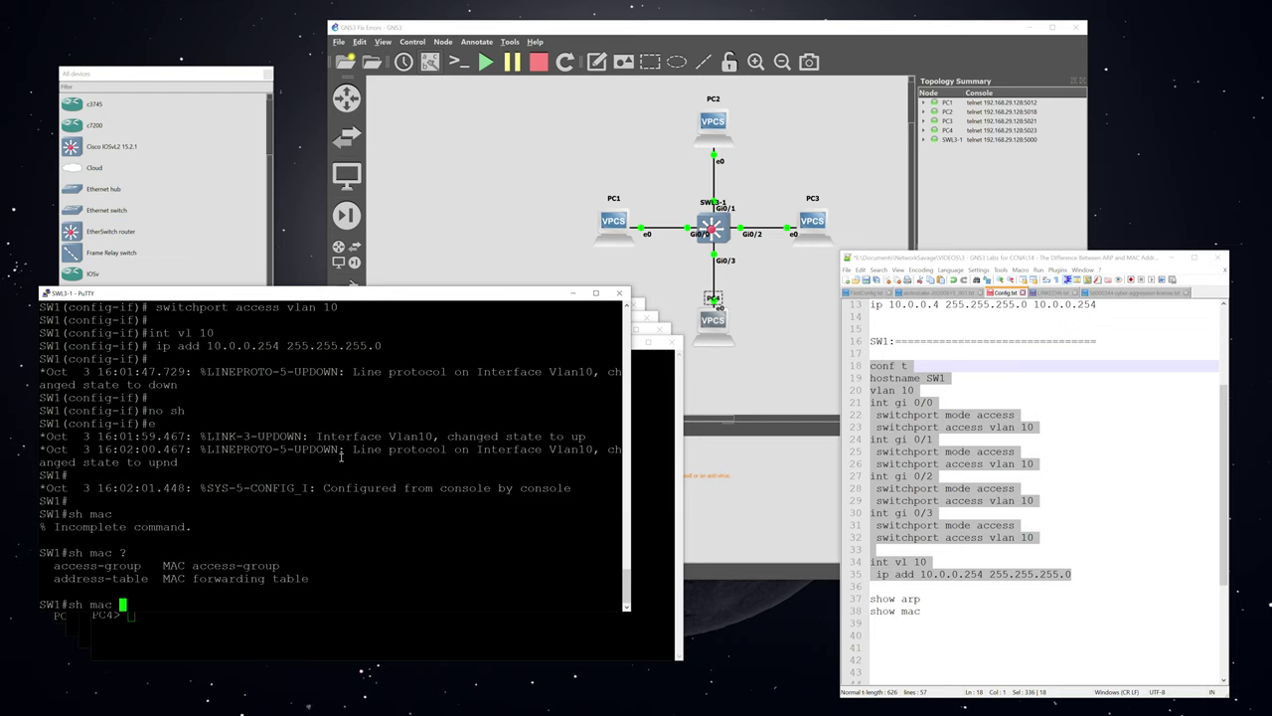
left_click(951, 612)
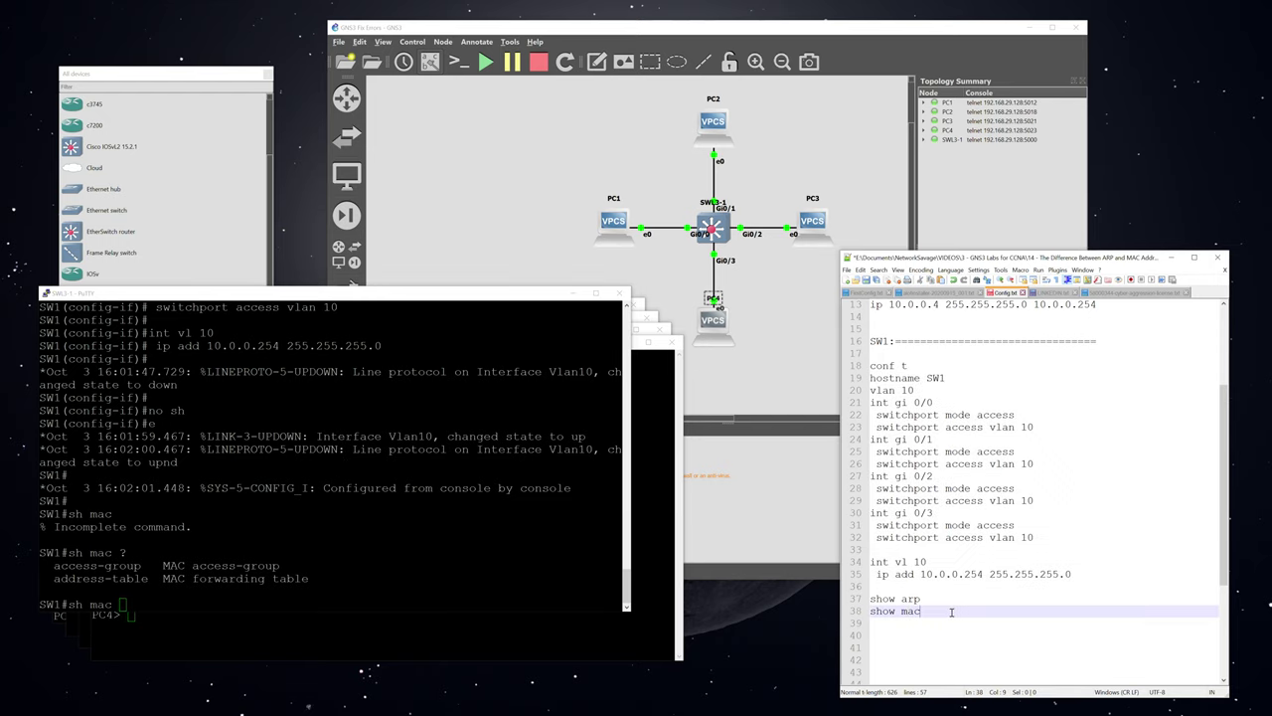
type("add")
left_click(442, 585)
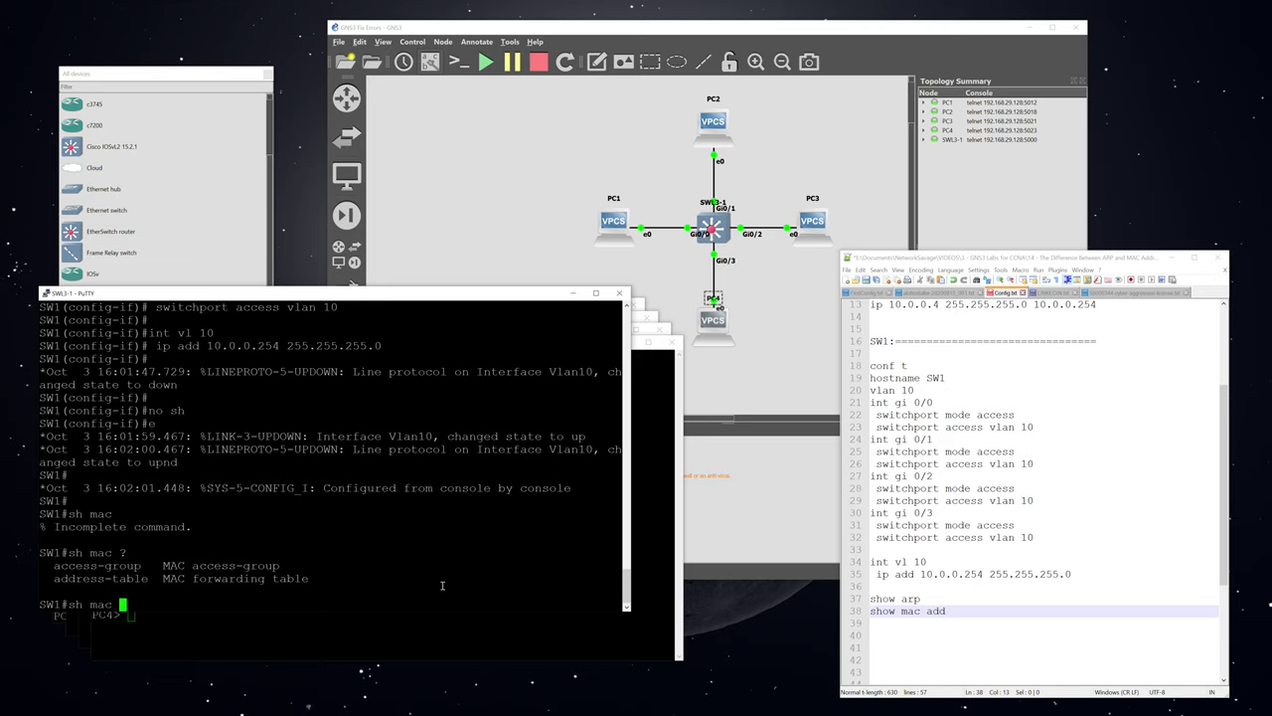
key("BackSpace")
type("? ?ad")
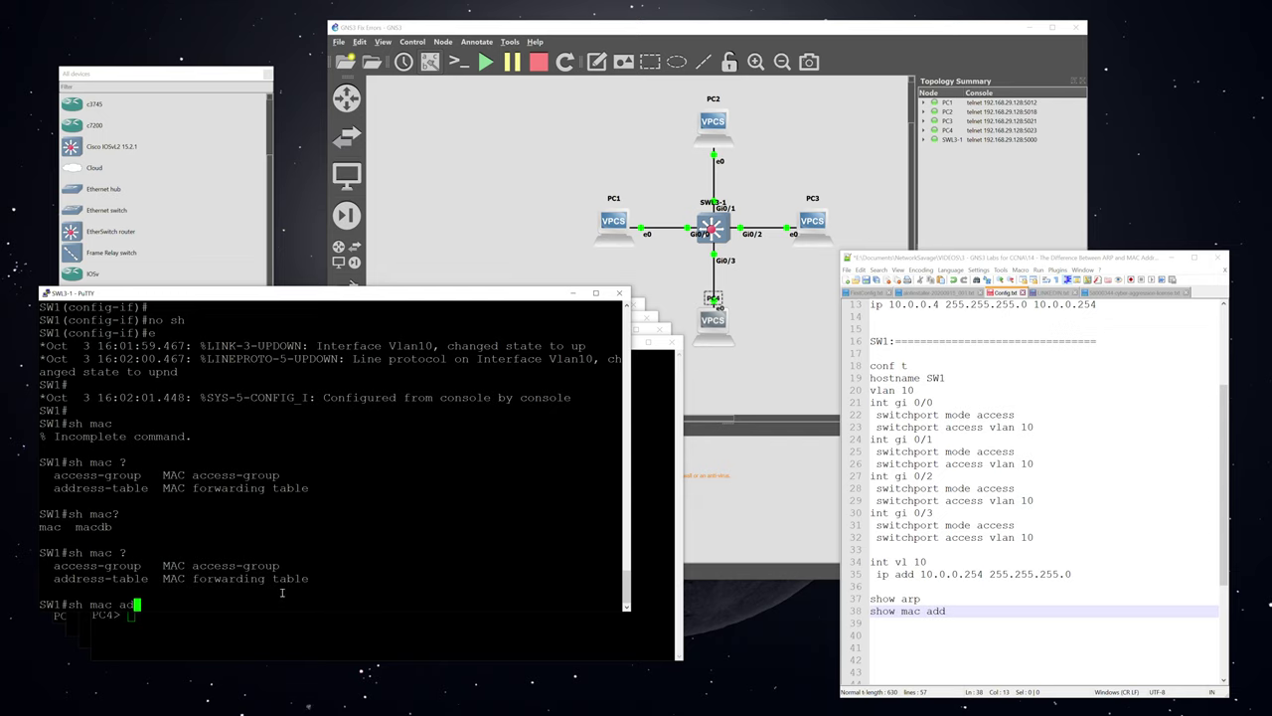
key("Tab")
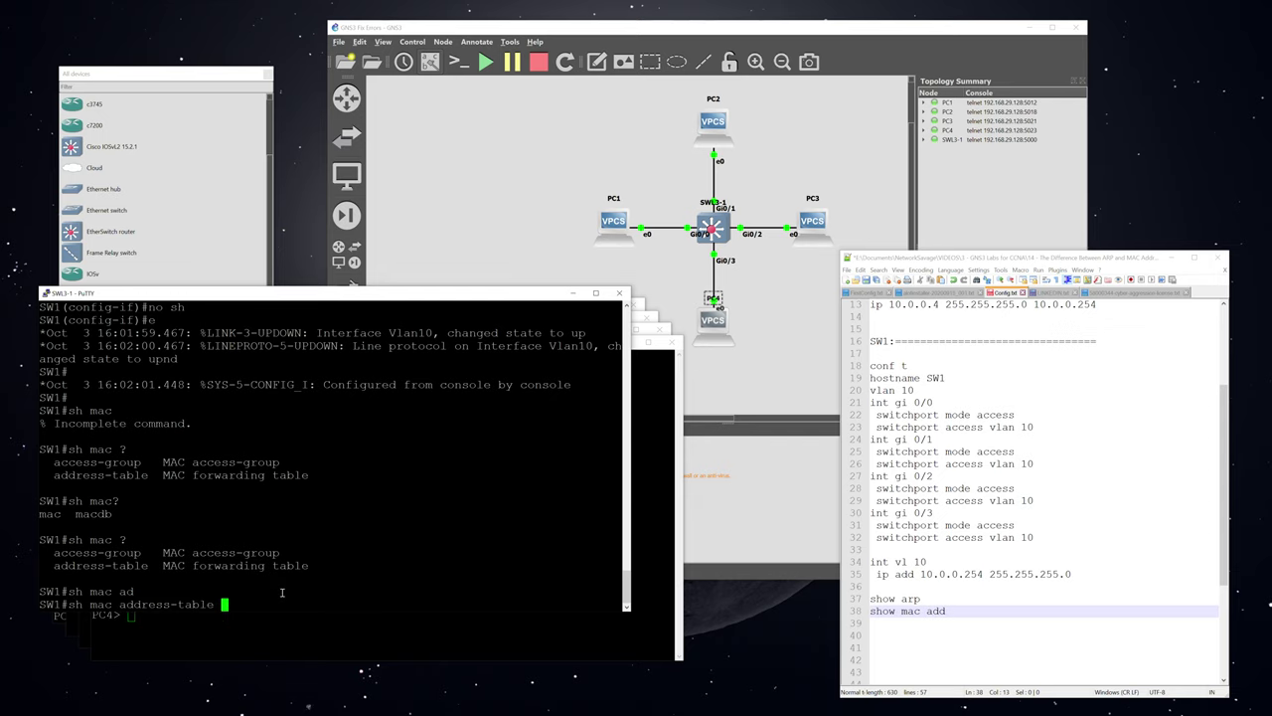
key("Return")
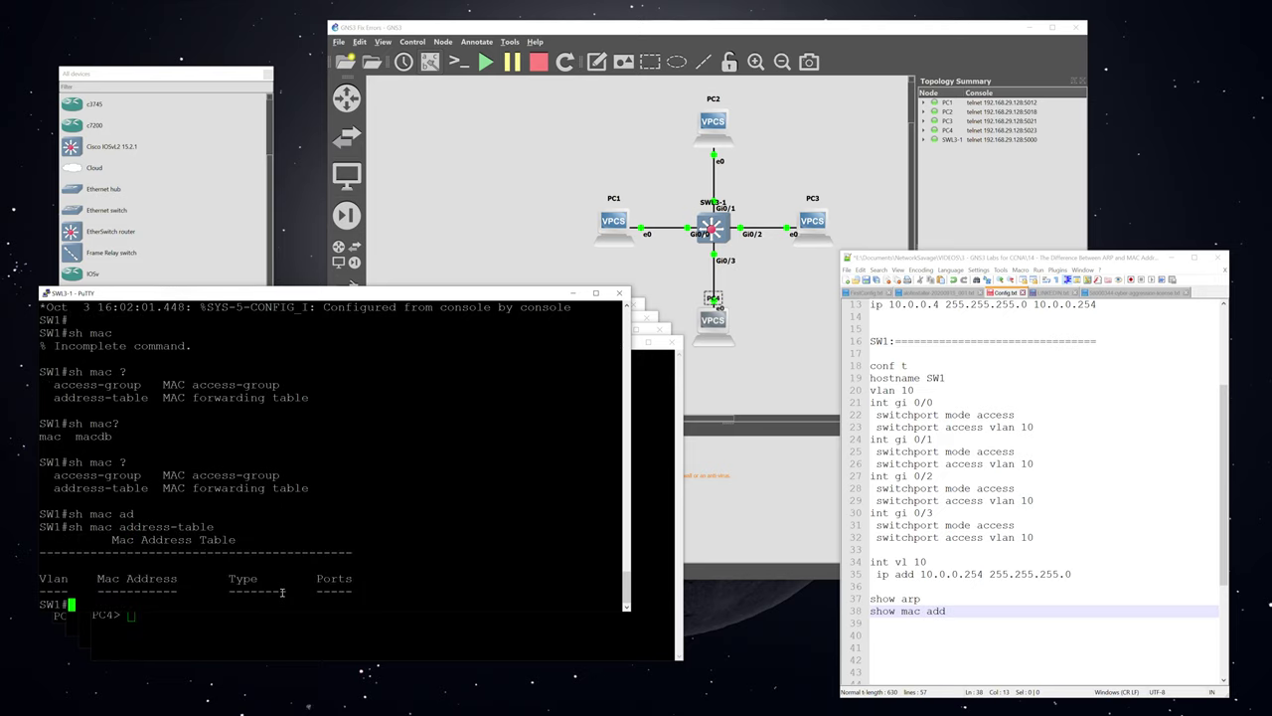
- Rerun show mac address-table using Tab completion of sh and ad
type("sh")
key("Tab")
type("mac ad")
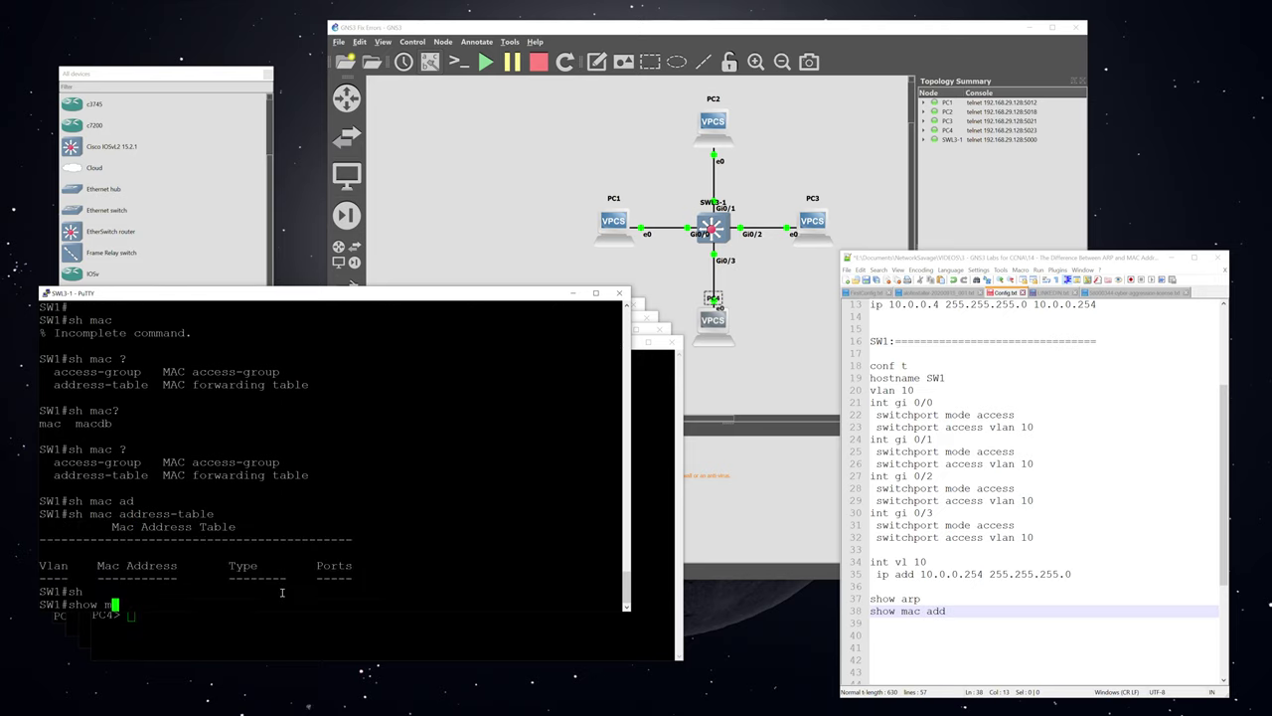
key("Tab")
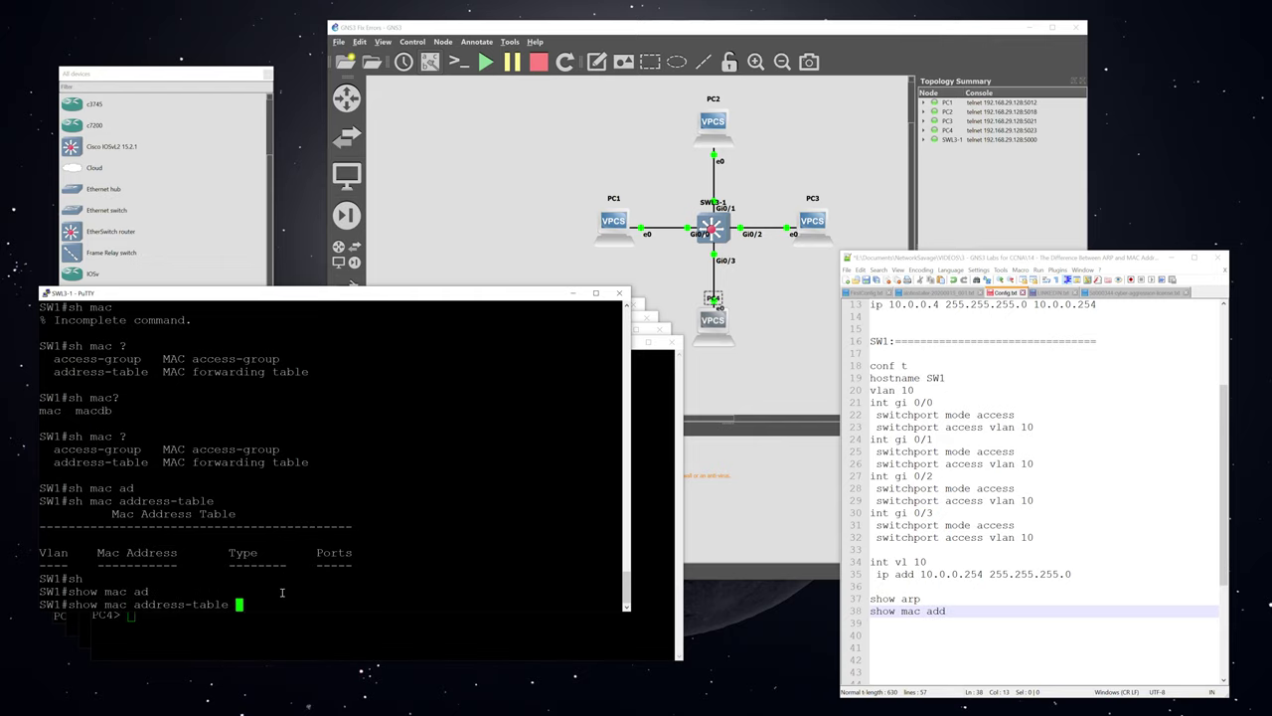
key("Return")
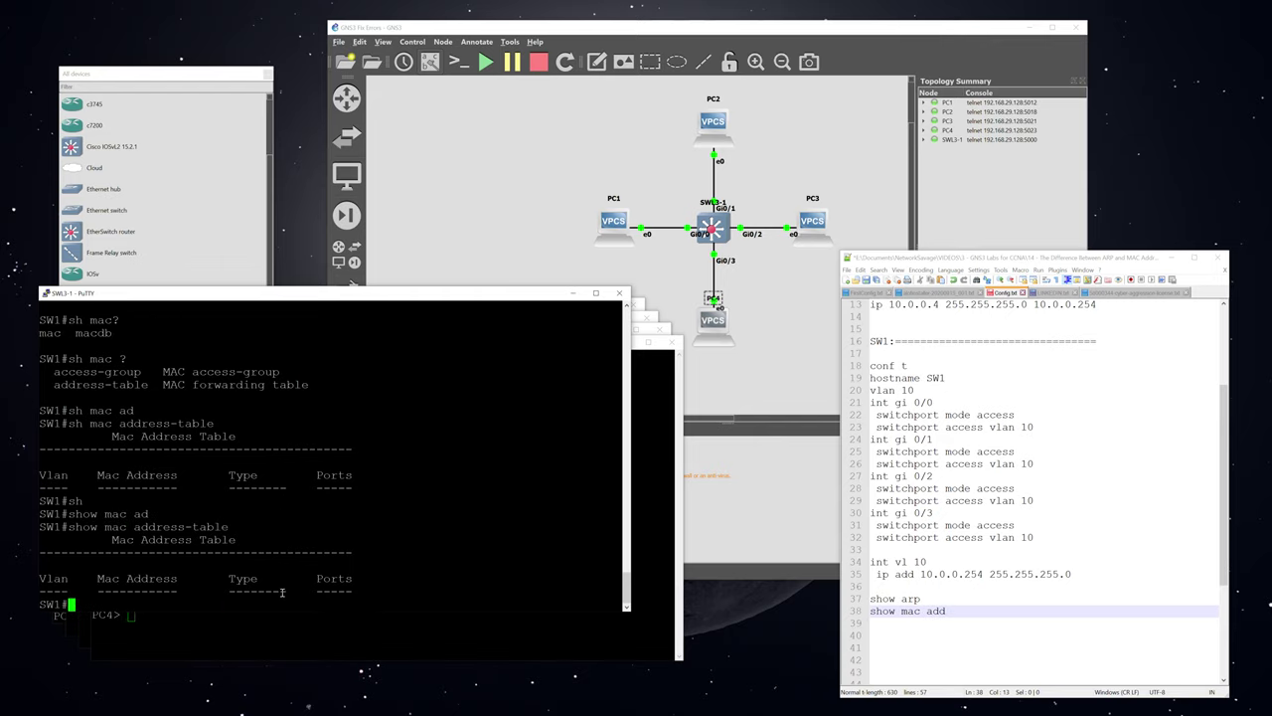
- Run sho ip int b and highlight Gi0/0–Gi0/3 up and Vlan10 up at 10.0.0.254
type("sho ip int b")
key("Return")
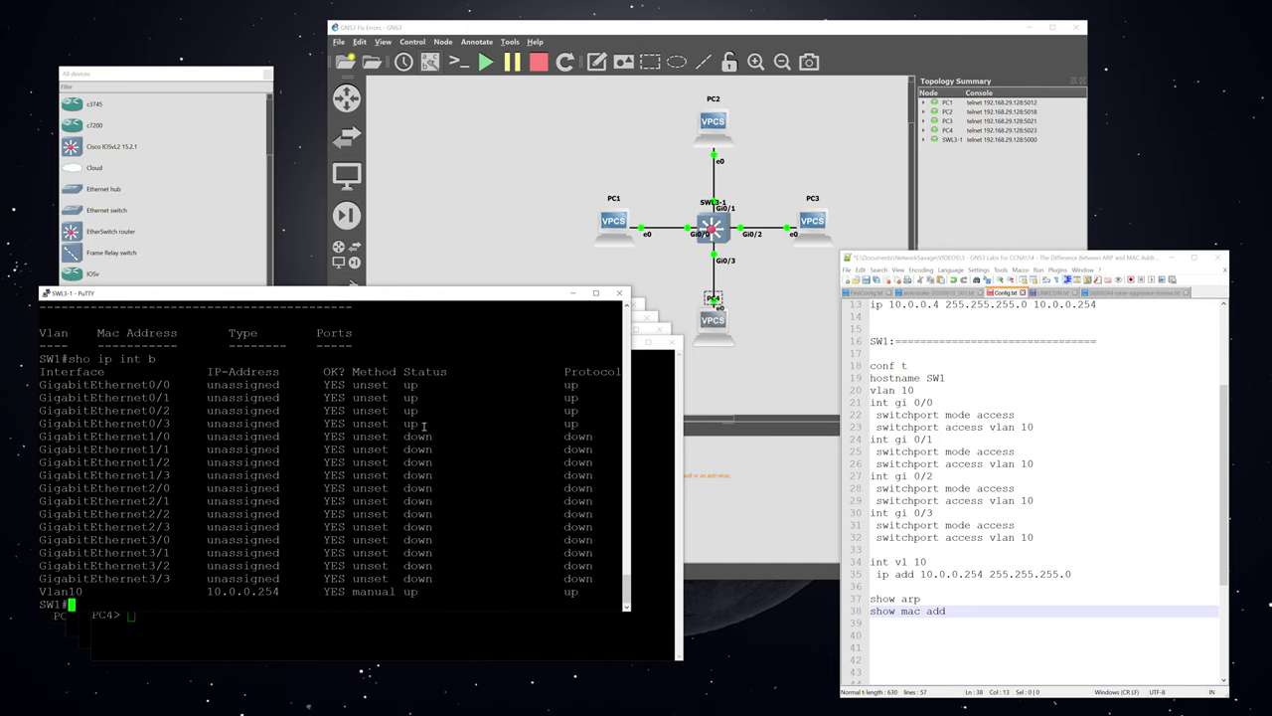
left_click_drag(580, 423, 45, 385)
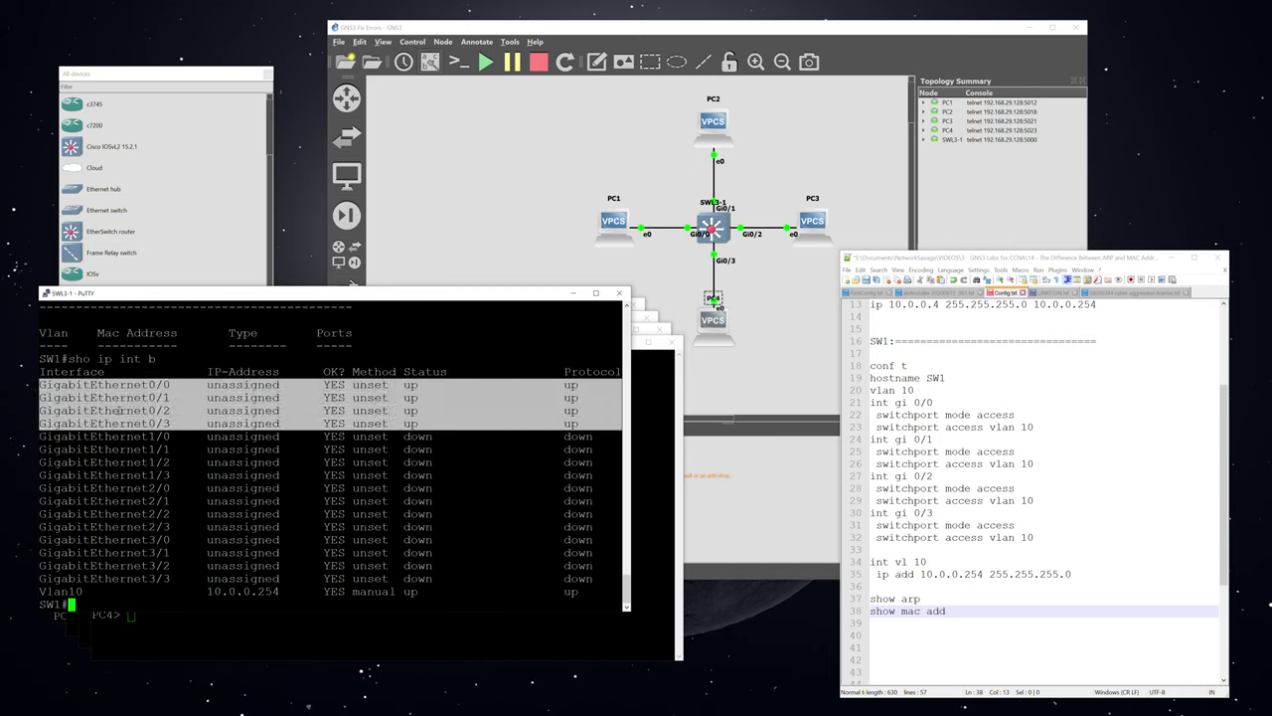
left_click(223, 620)
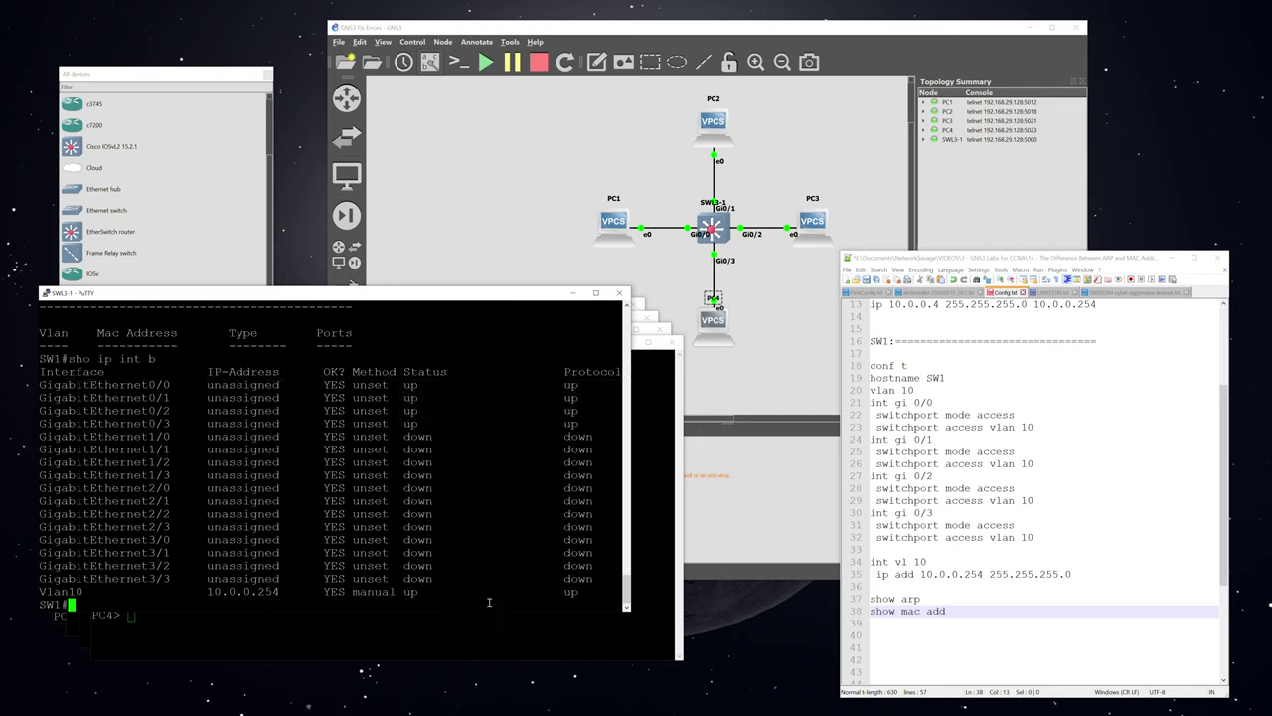
left_click_drag(579, 594, 38, 591)
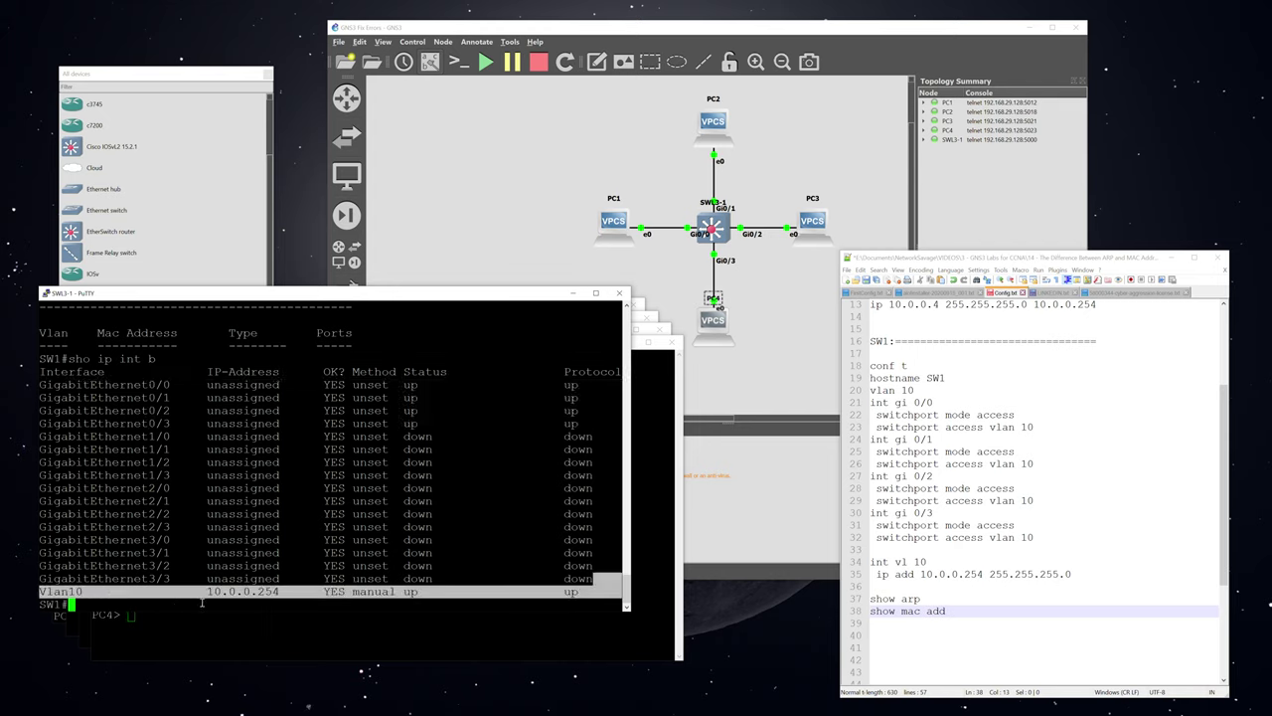
left_click(202, 594)
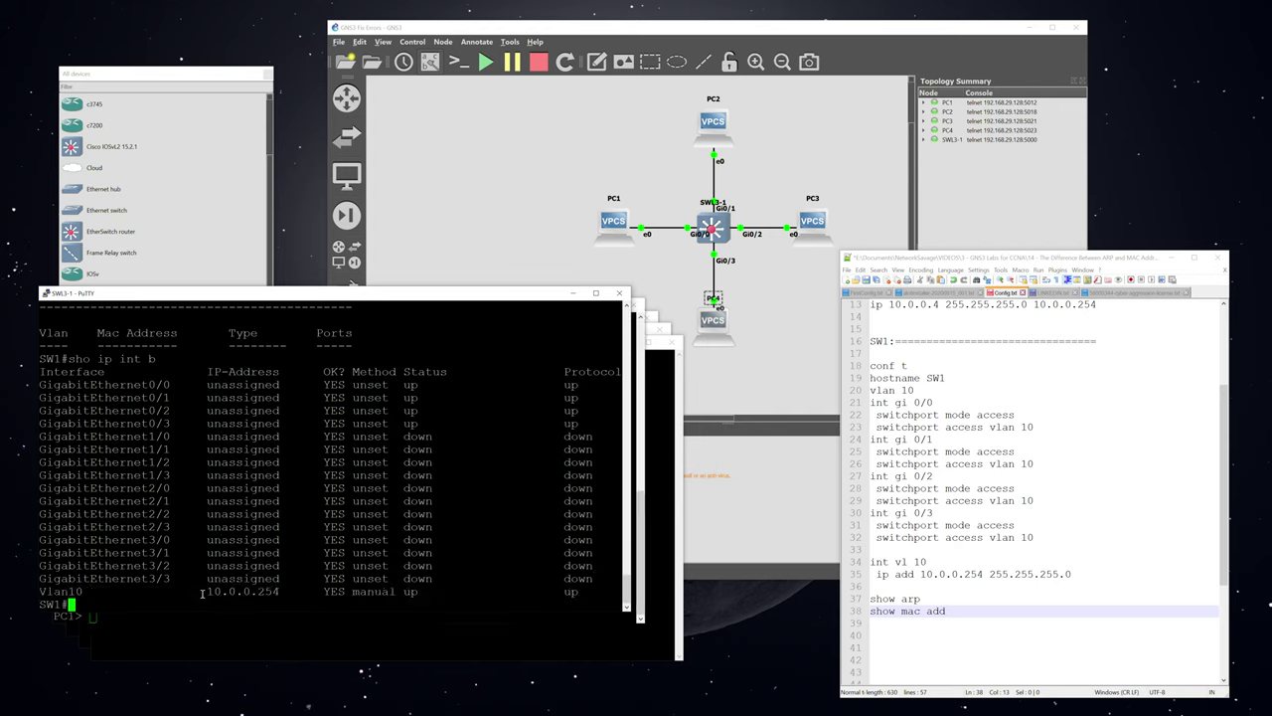
- Ping 10.0.0.1 from SW1, then display its MAC address table and ARP table
type("ping 10.0.0.1")
key("Return")
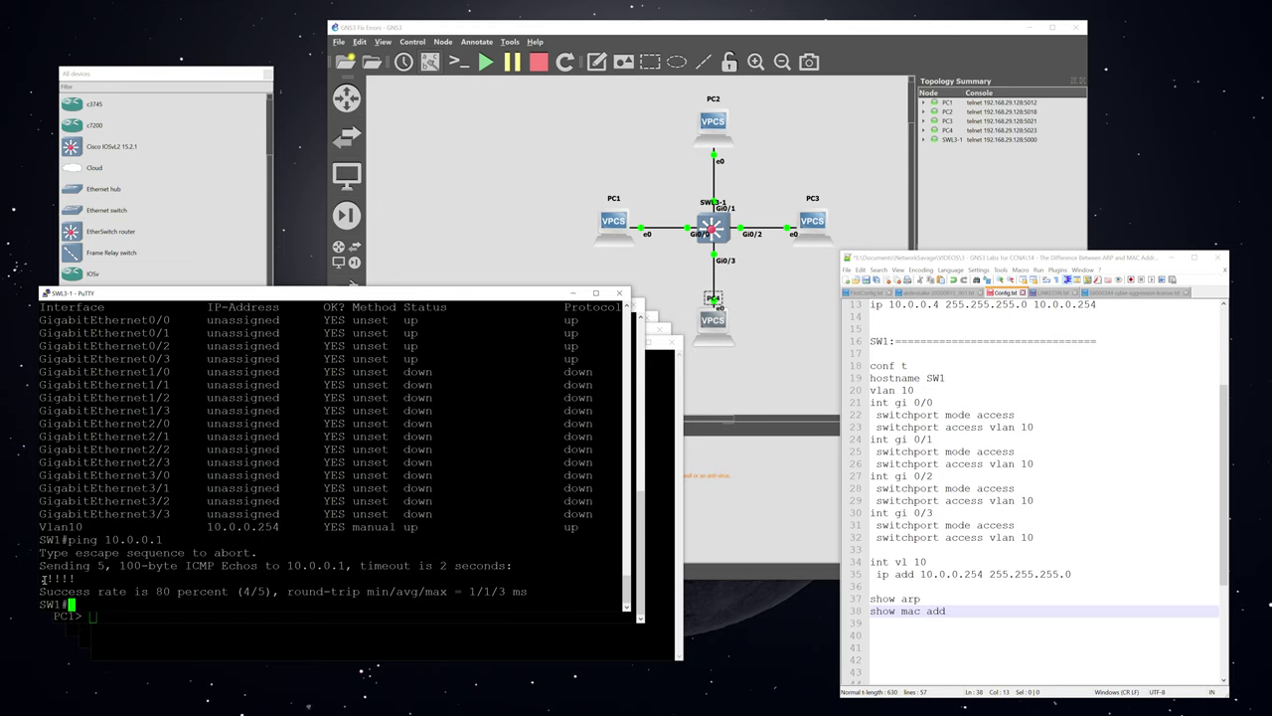
type("sh mac ad")
key("Return")
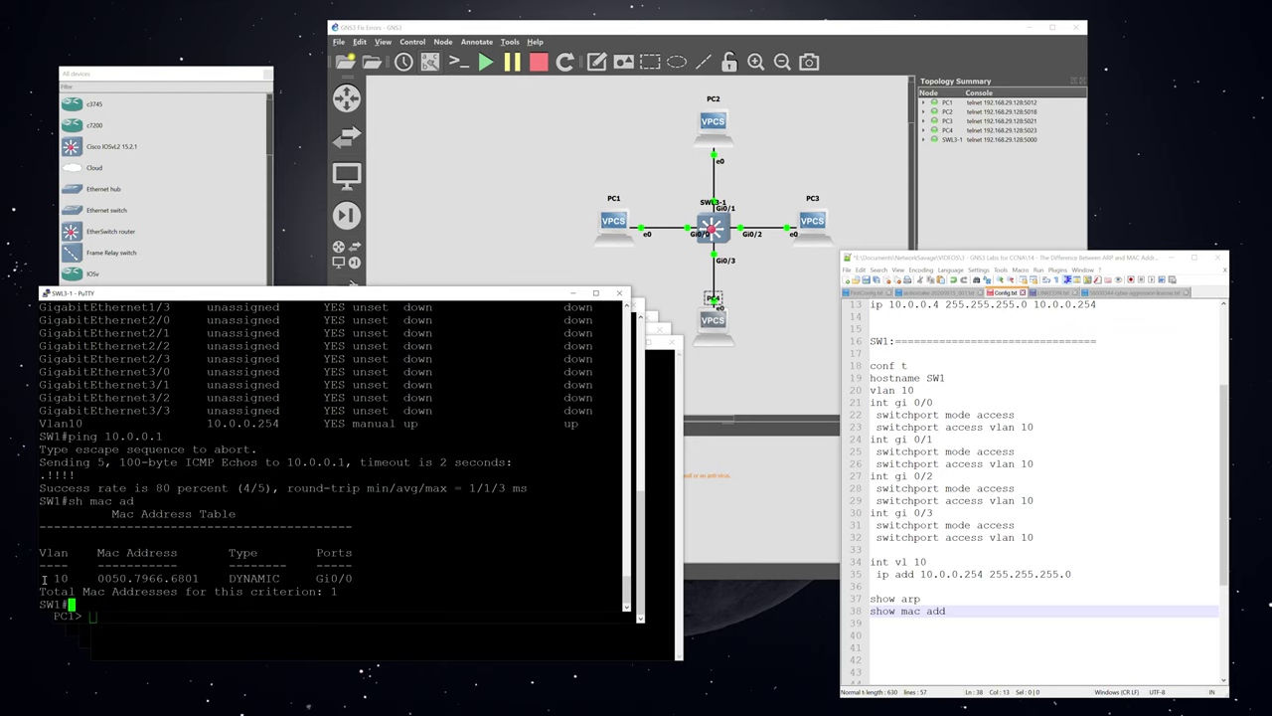
type("sh arp")
key("Return")
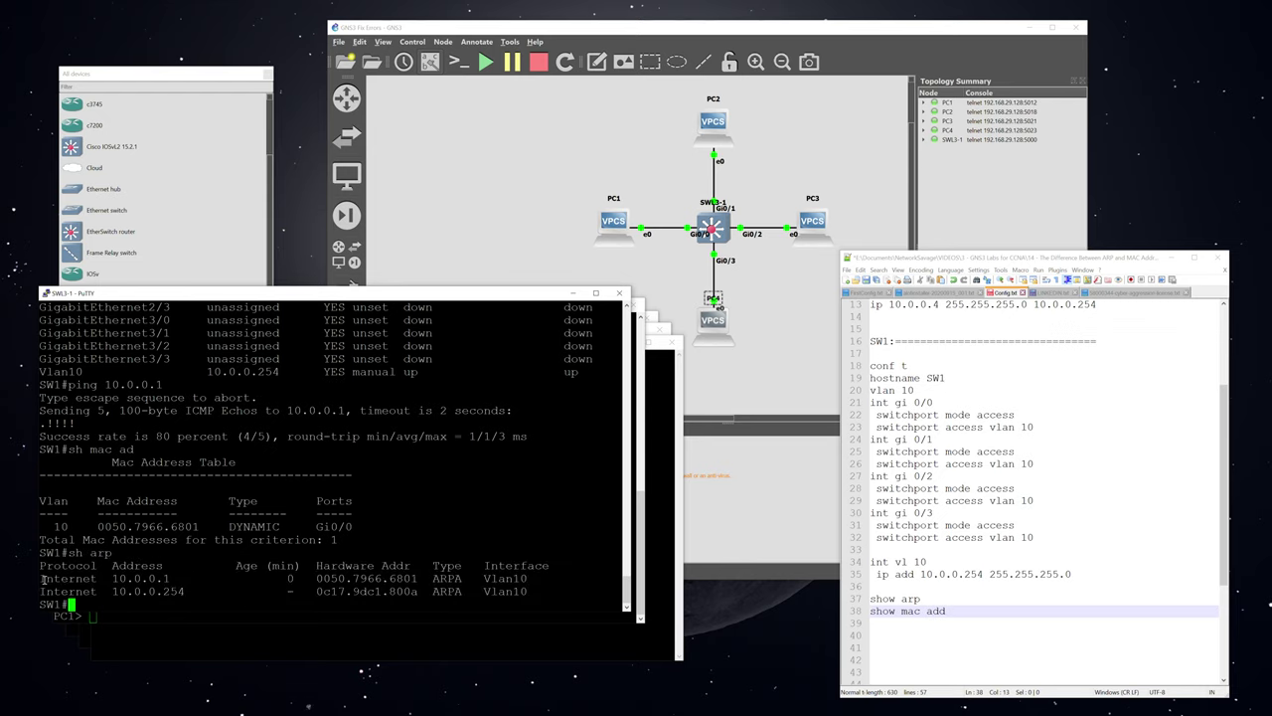
- Point out the 10.0.0.254 Vlan10 ARP entry and its dash age, then bring PC1's console forward
left_click_drag(622, 592, 487, 591)
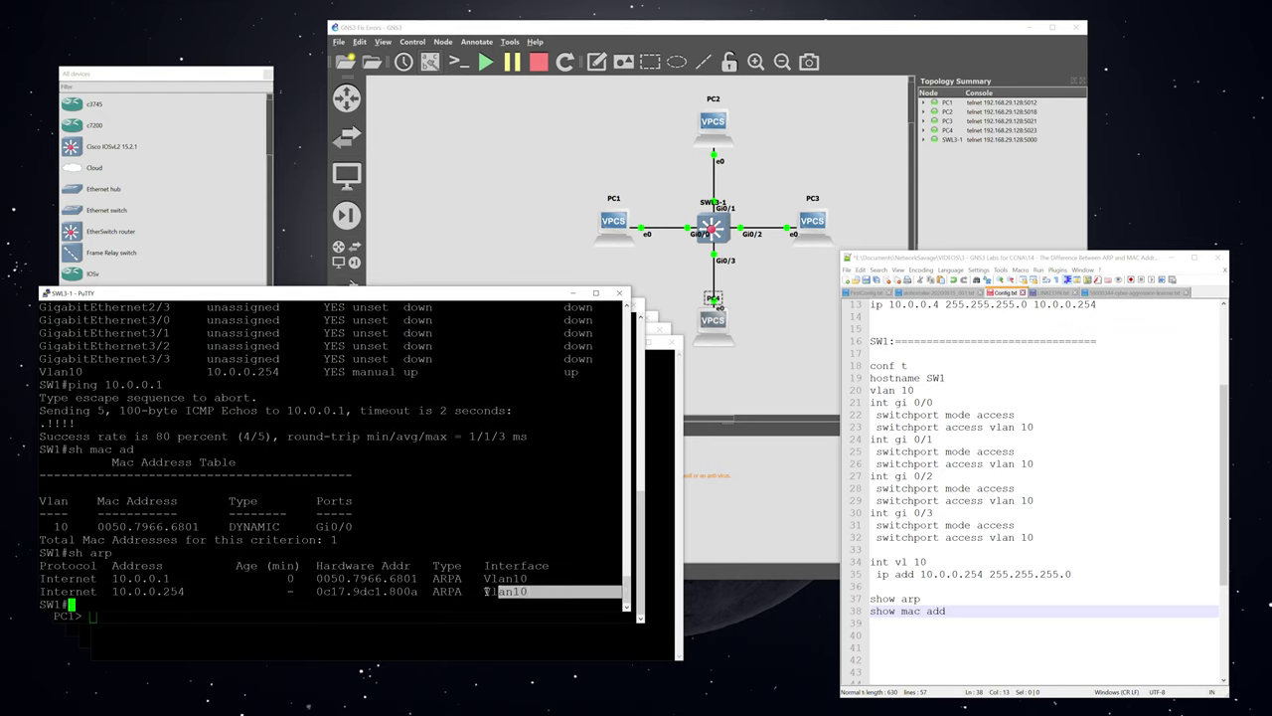
triple_click(487, 591)
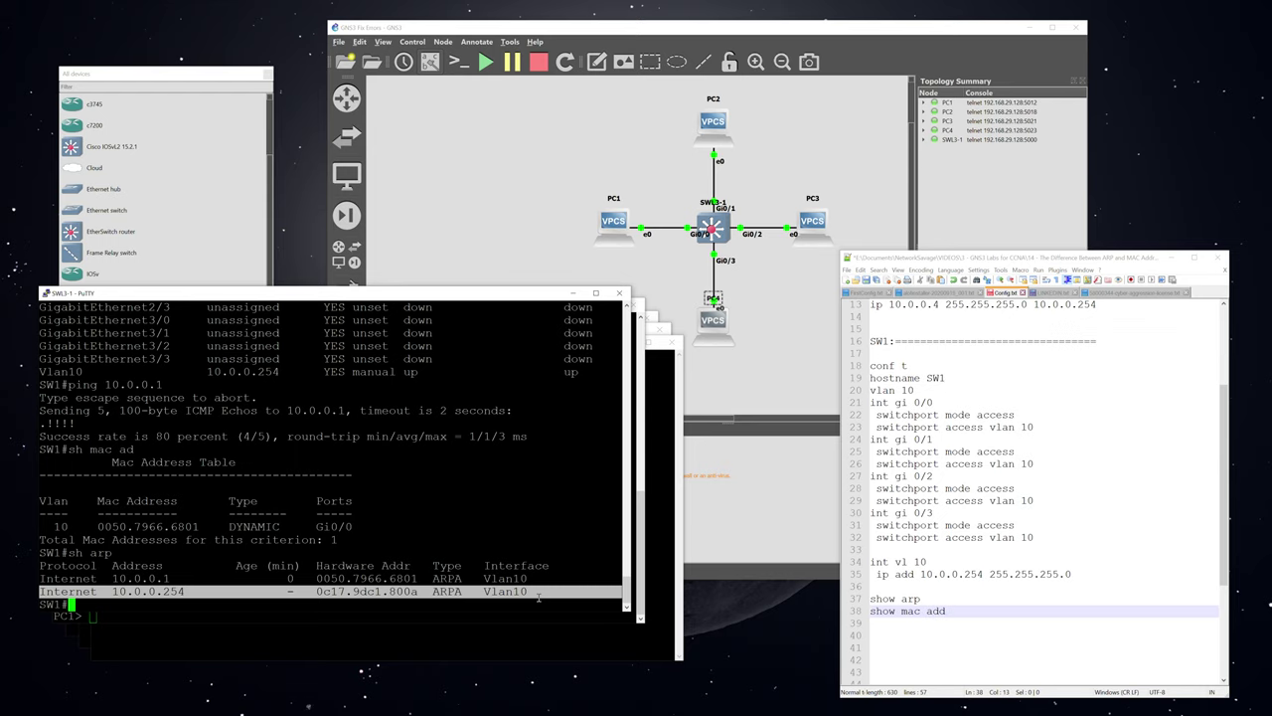
double_click(289, 592)
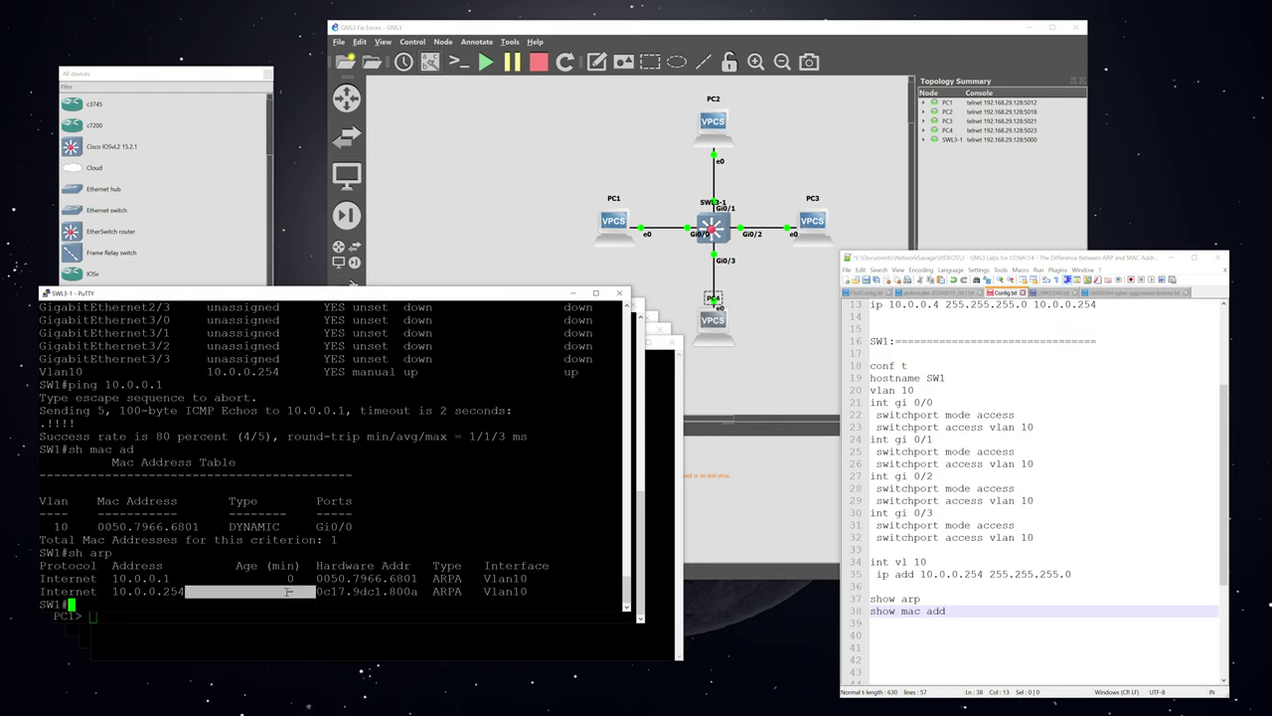
left_click(540, 596)
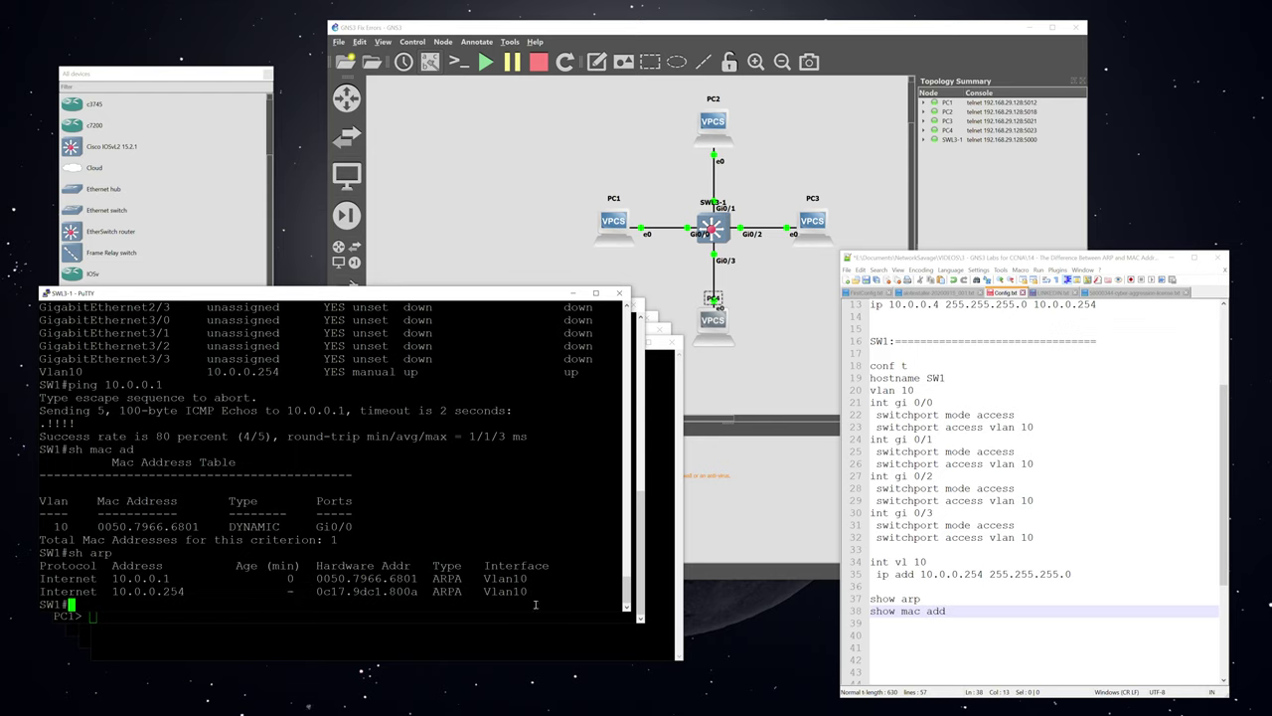
left_click(378, 617)
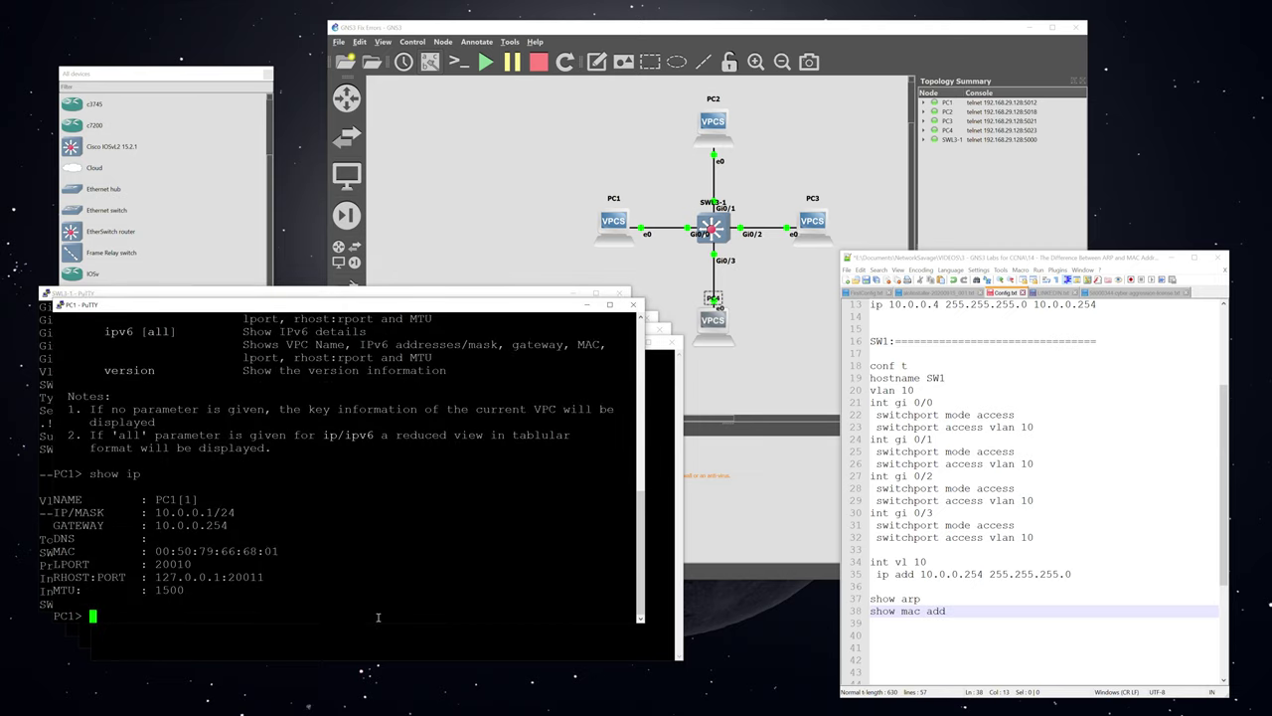
- Run show arp on PC1 and highlight the gateway 10.0.0.254 entry and its MAC
type("show arp")
key("Return")
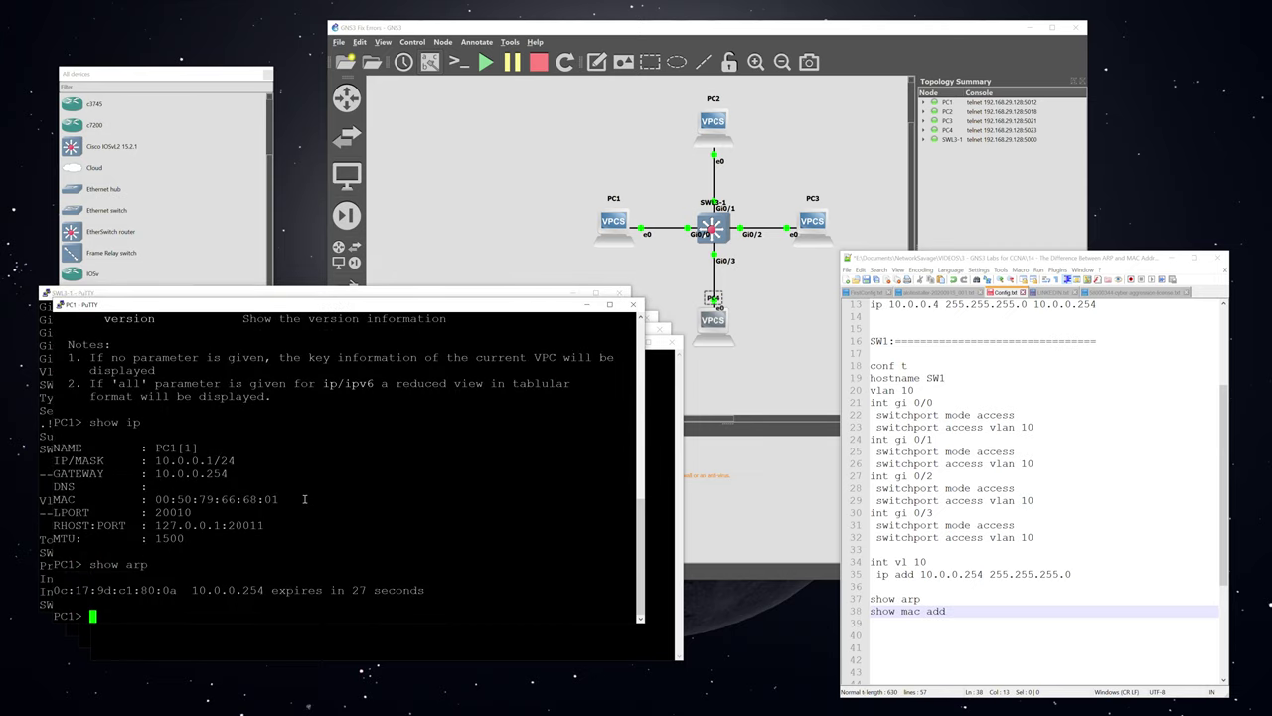
left_click_drag(182, 590, 60, 590)
left_click_drag(271, 590, 192, 590)
left_click(255, 606)
- Place PC1's console beside SW1's and highlight the matching MAC 0c:17:9d:c1:80:0a and expiry time
left_click(430, 287)
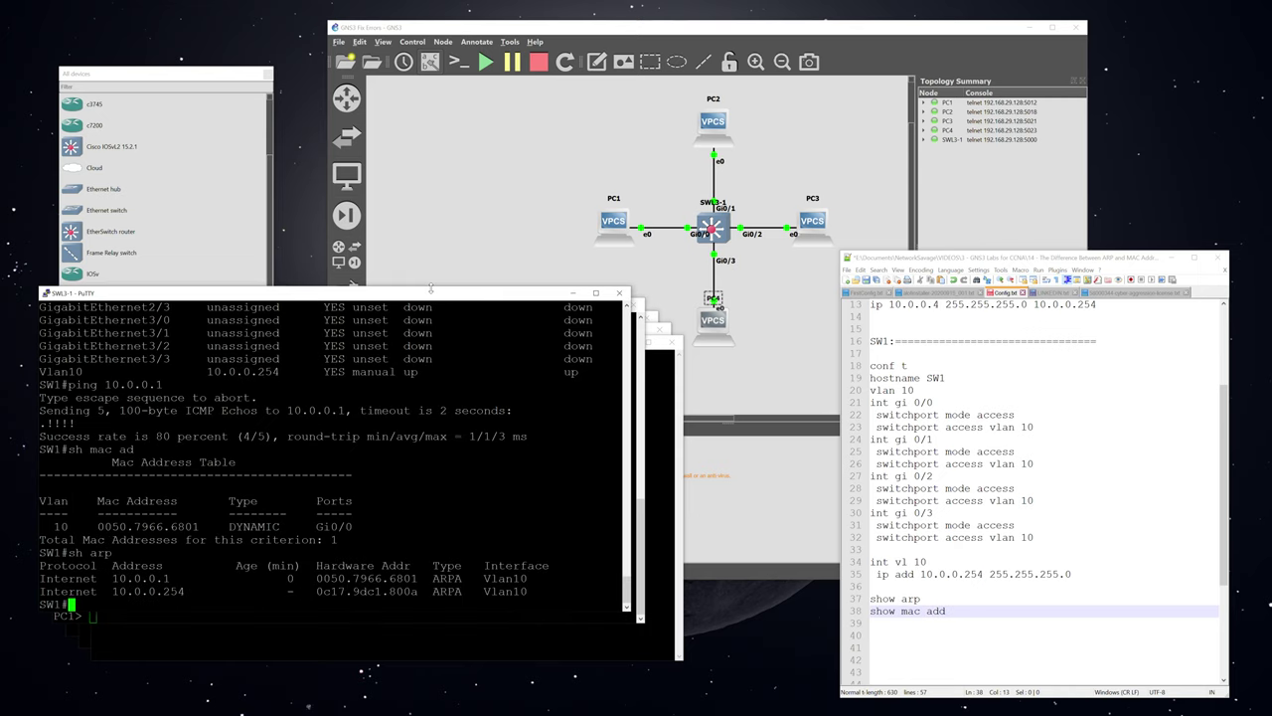
left_click_drag(418, 592, 317, 592)
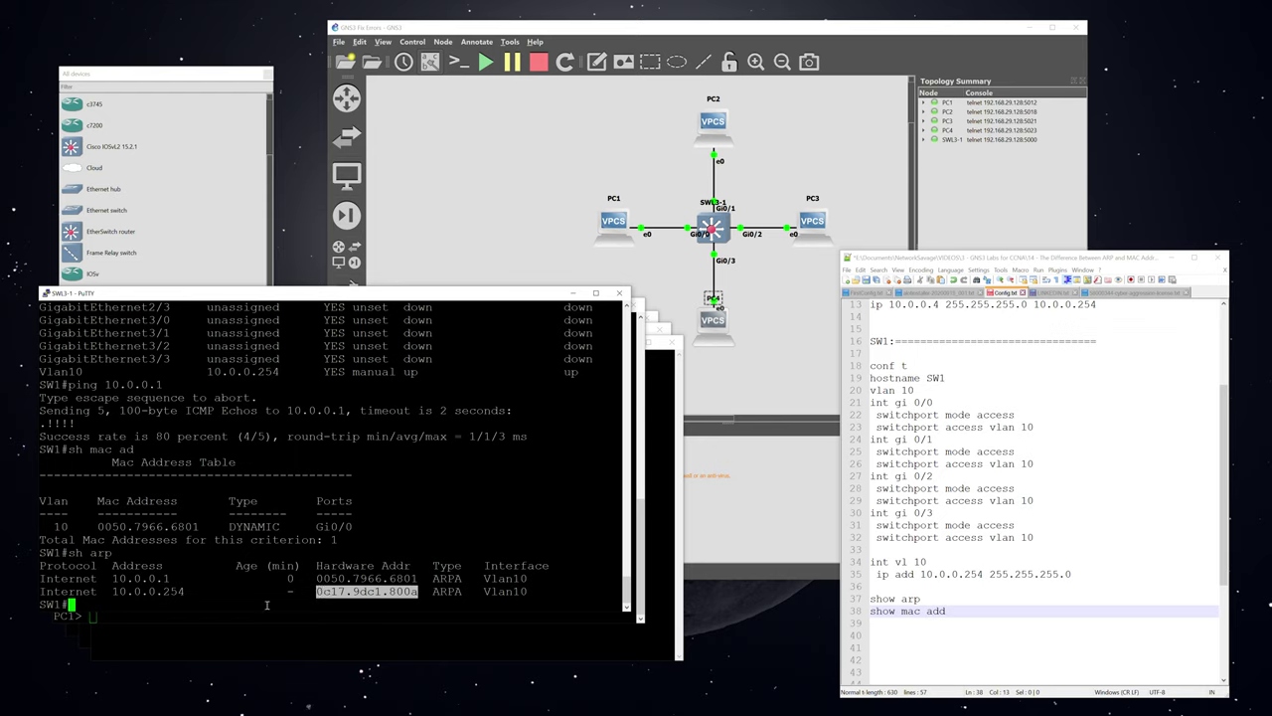
left_click(113, 618)
left_click_drag(406, 304, 1000, 294)
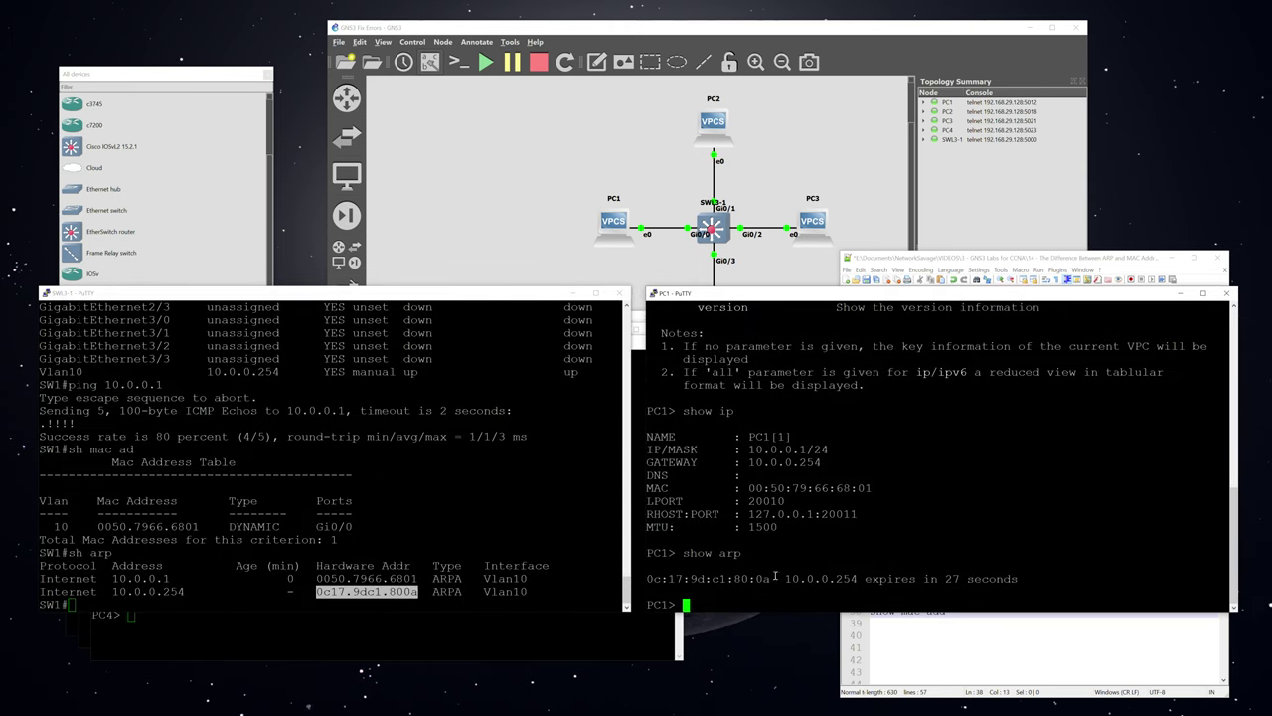
left_click_drag(777, 578, 316, 591)
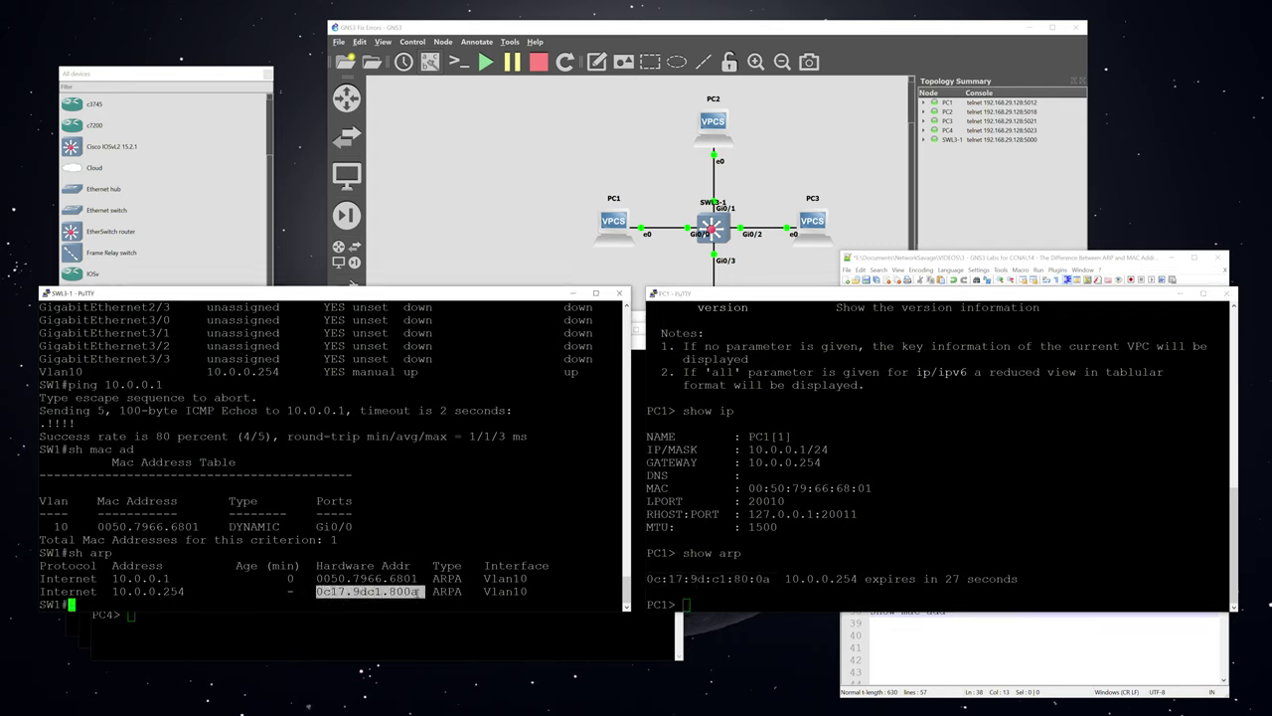
left_click(775, 597)
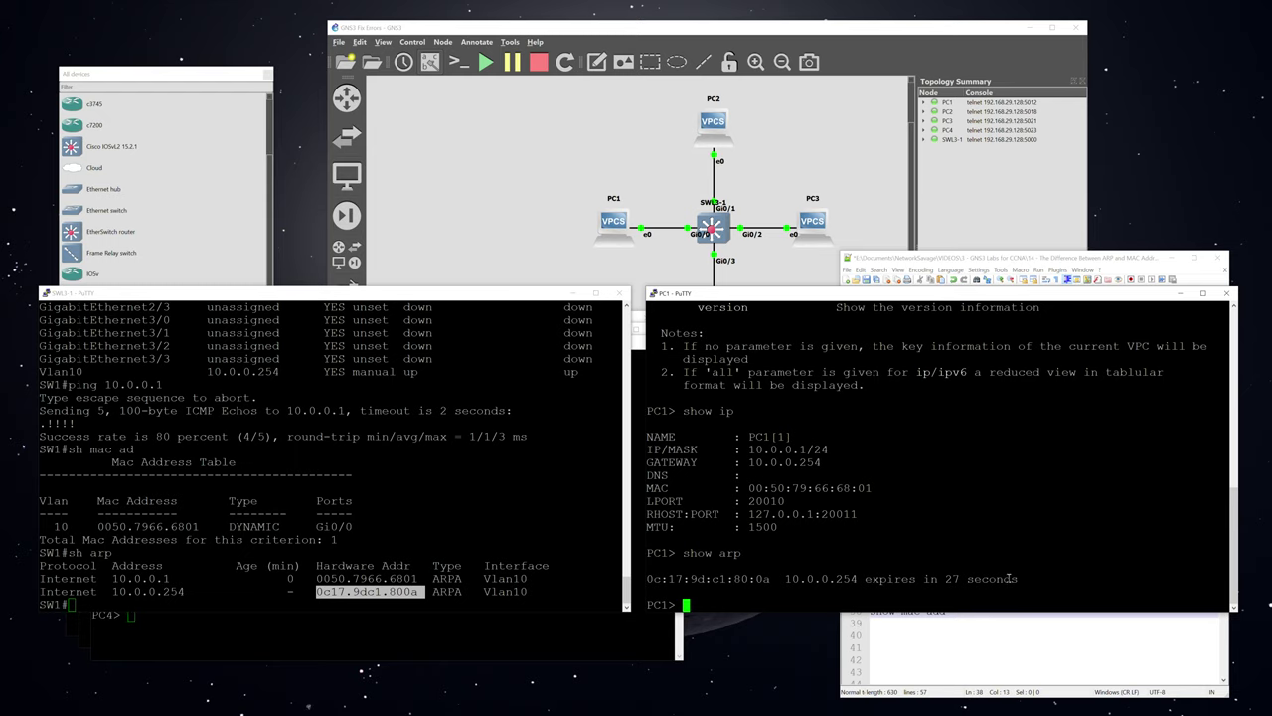
left_click_drag(1021, 578, 939, 575)
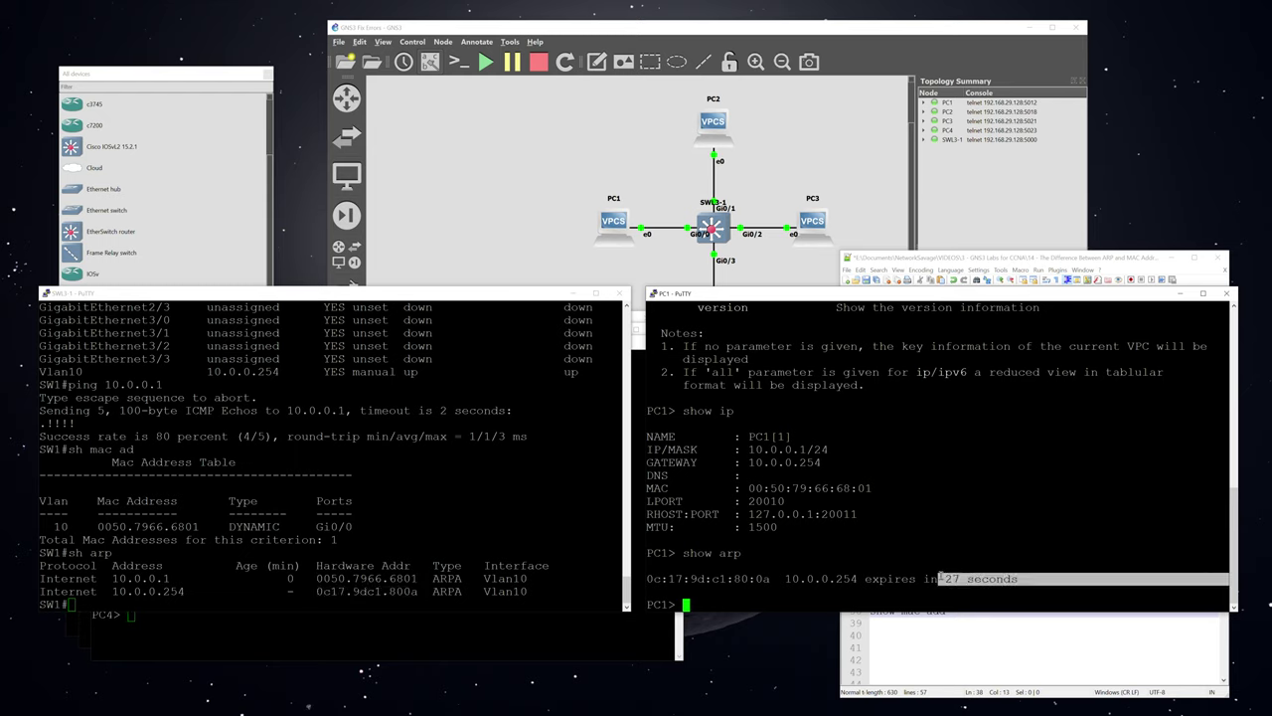
left_click(852, 594)
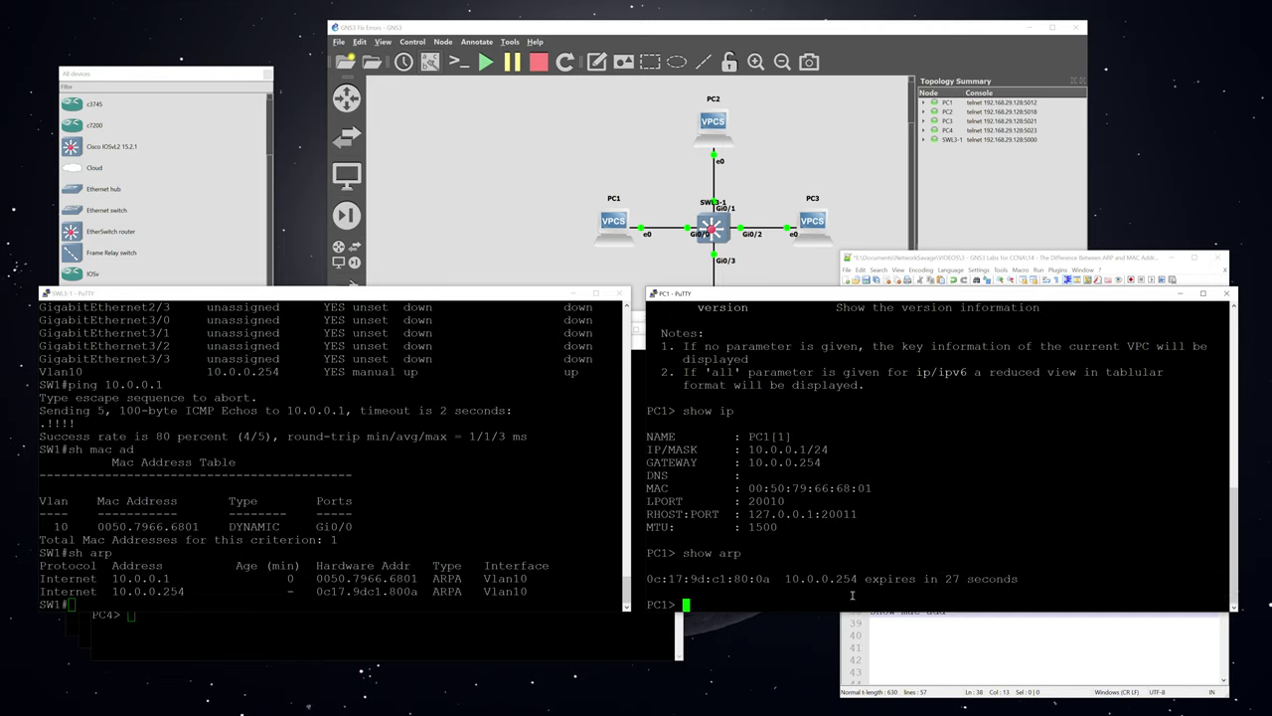
- Rerun show arp on PC1, finding its ARP table now empty
key("Up")
key("Return")
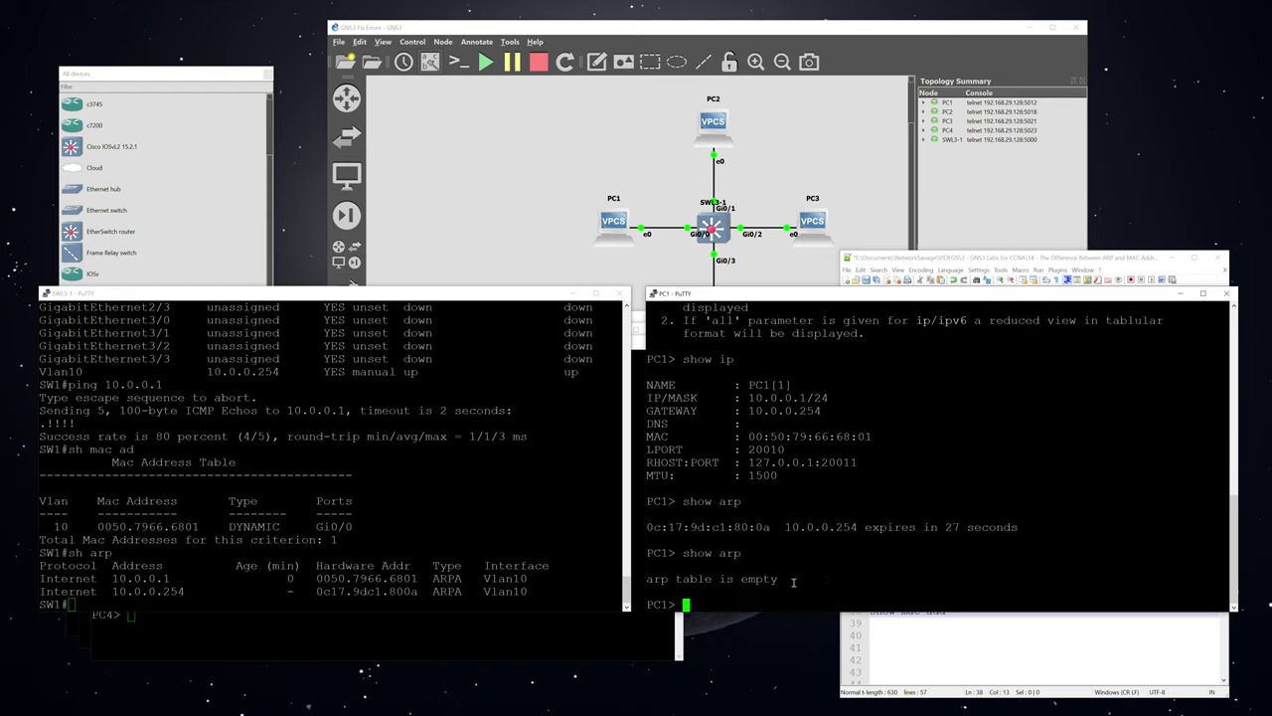
left_click_drag(787, 578, 652, 581)
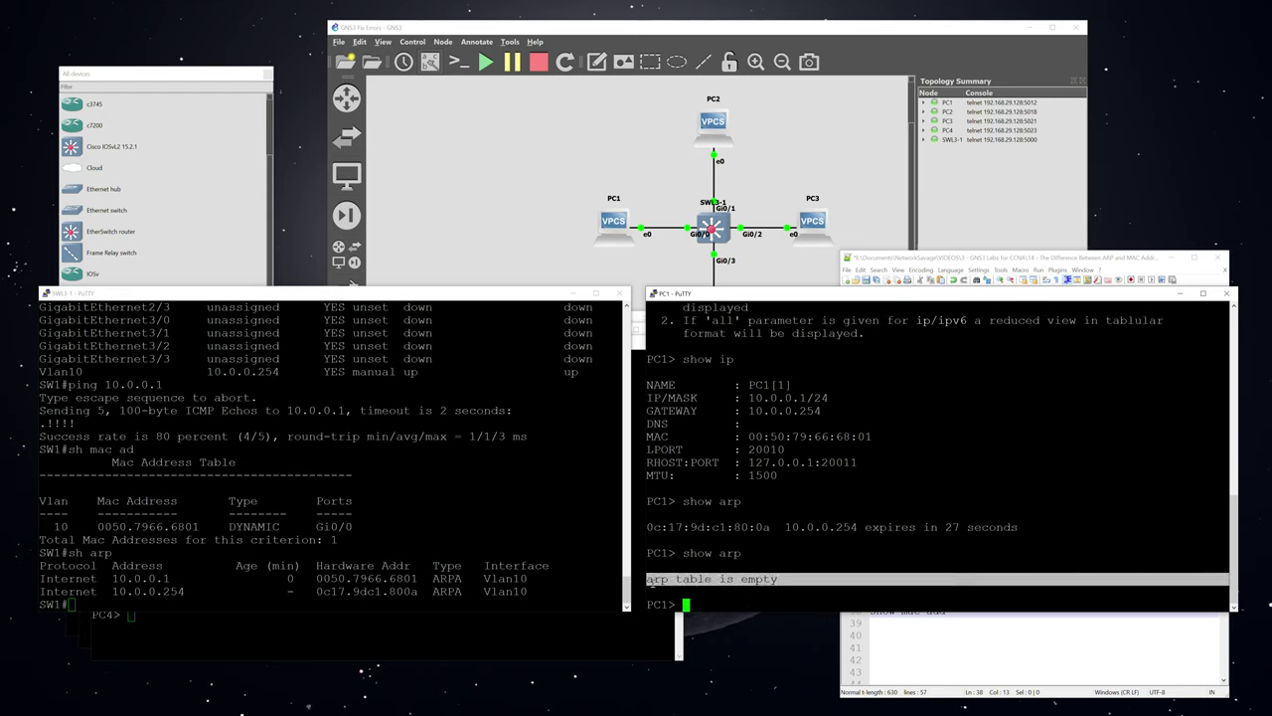
left_click(693, 593)
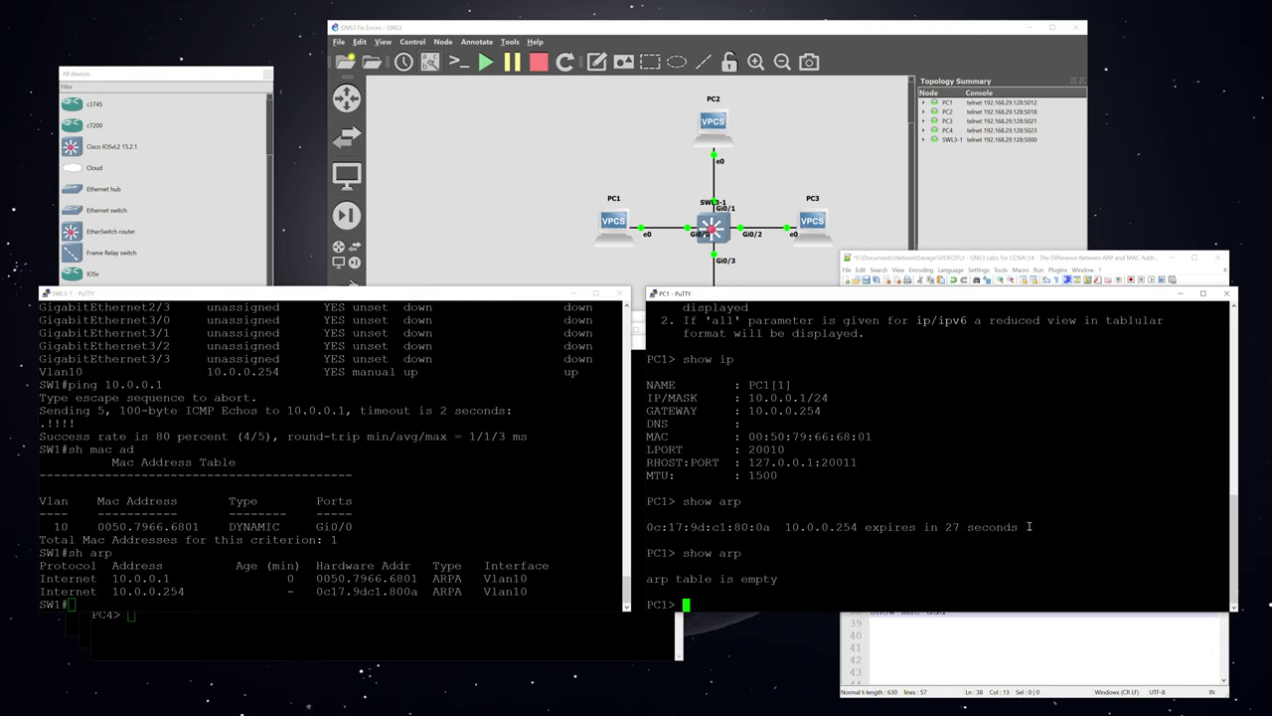
- Rerun SW1's ping to 10.0.0.1, then recheck PC1's ARP table with sh arp
left_click(219, 577)
key("Up")
key("Up")
key("Up")
key("Return")
left_click(885, 527)
key("Up")
key("Return")
key("Up")
key("Return")
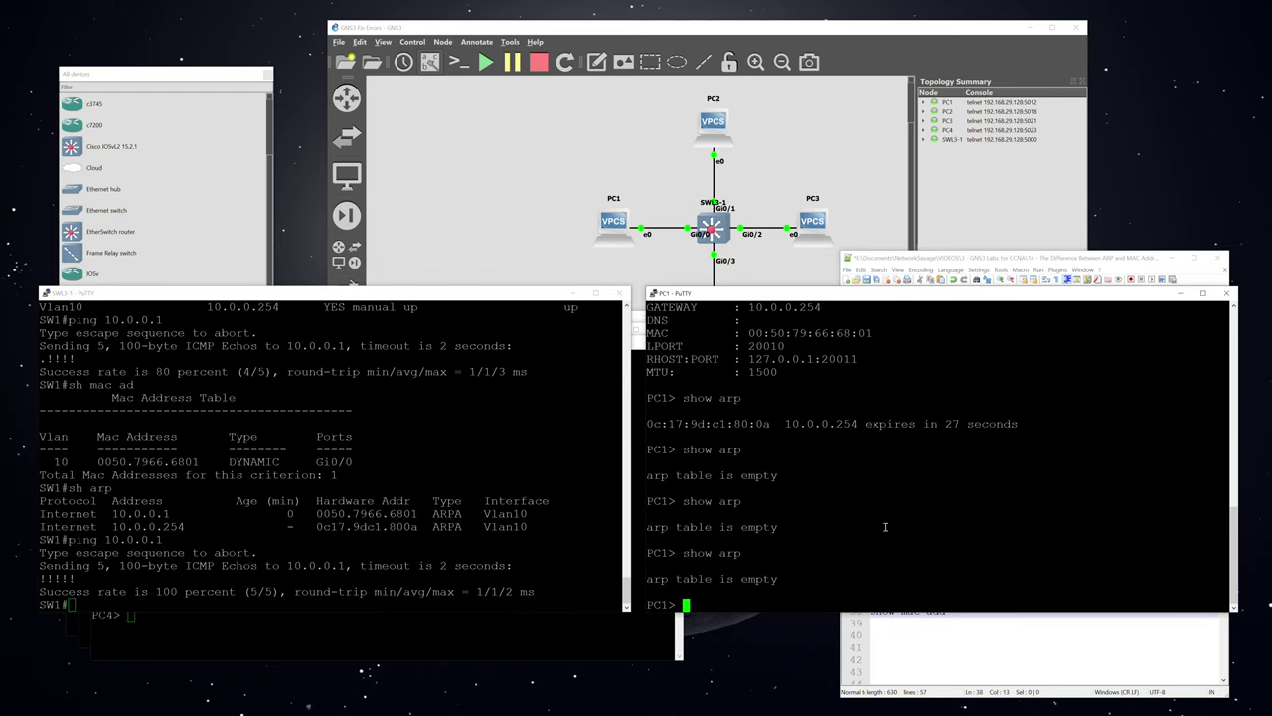
type("sh arp")
key("Return")
- Ping 10.0.0.254 from PC1, stop it, and confirm the gateway ARP entry is relearned
type("ping 10")
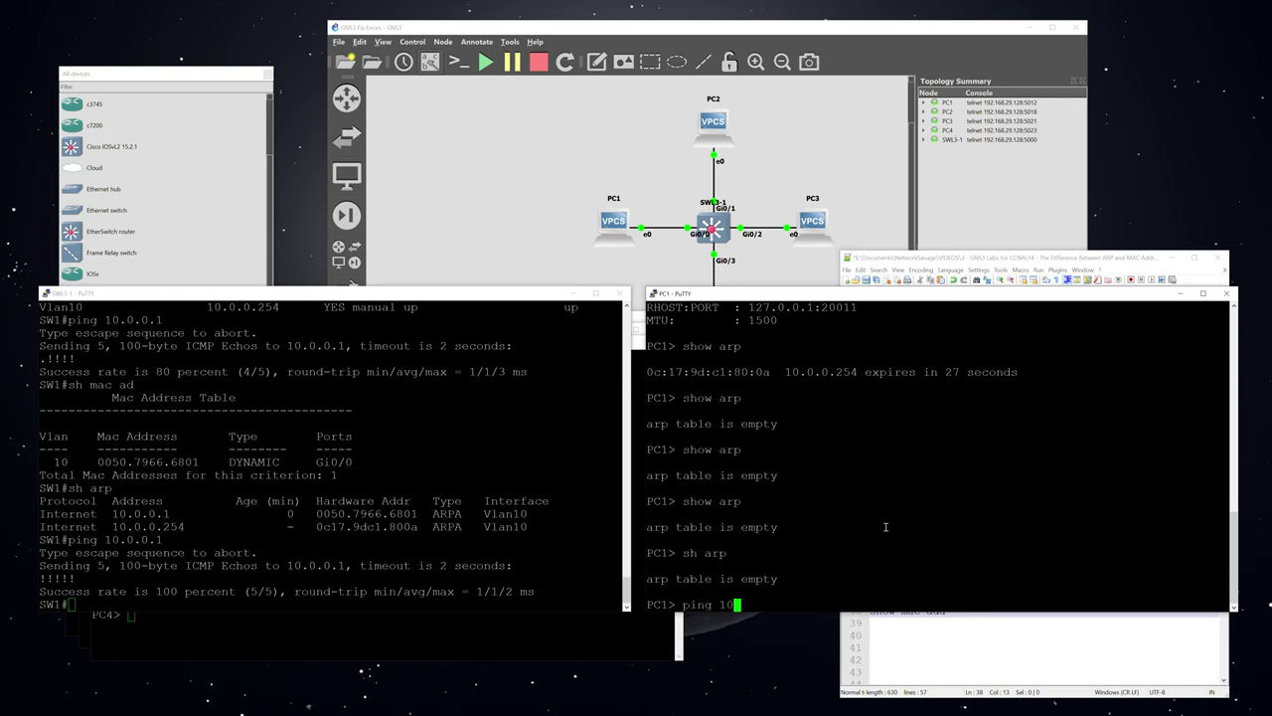
type(".0.0.254")
key("Return")
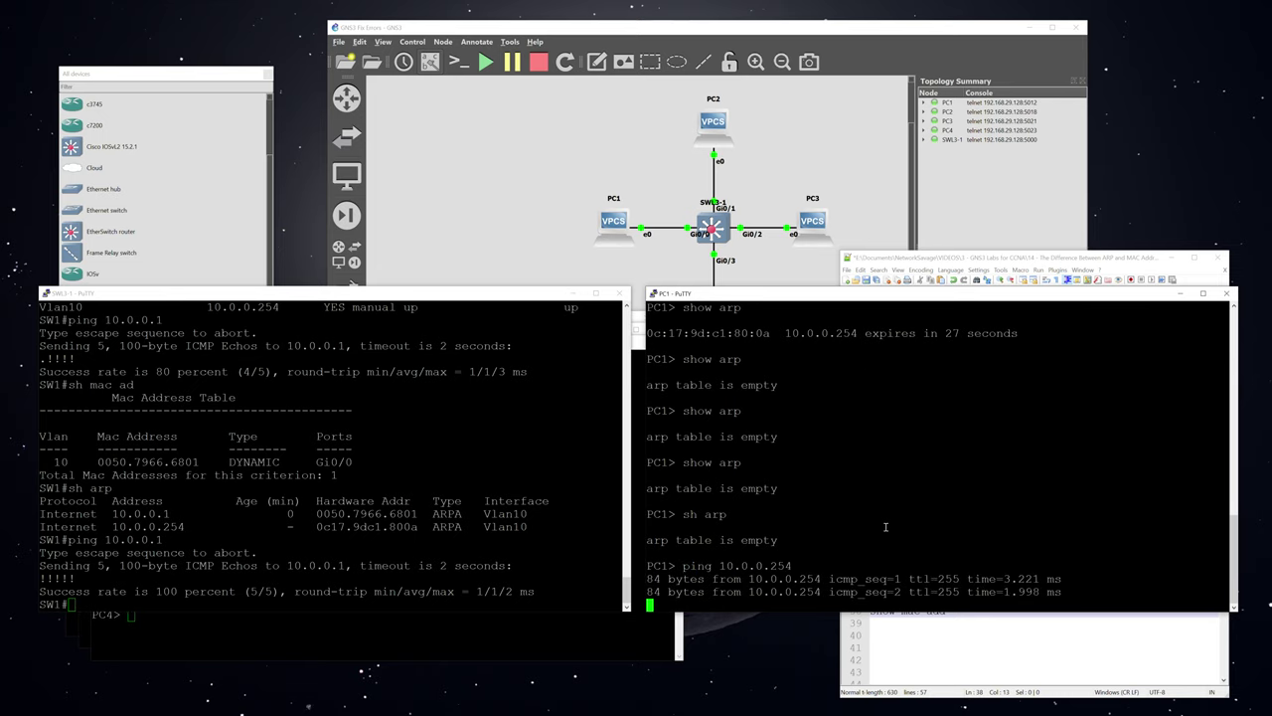
key("ctrl+c")
key("Up")
key("Up")
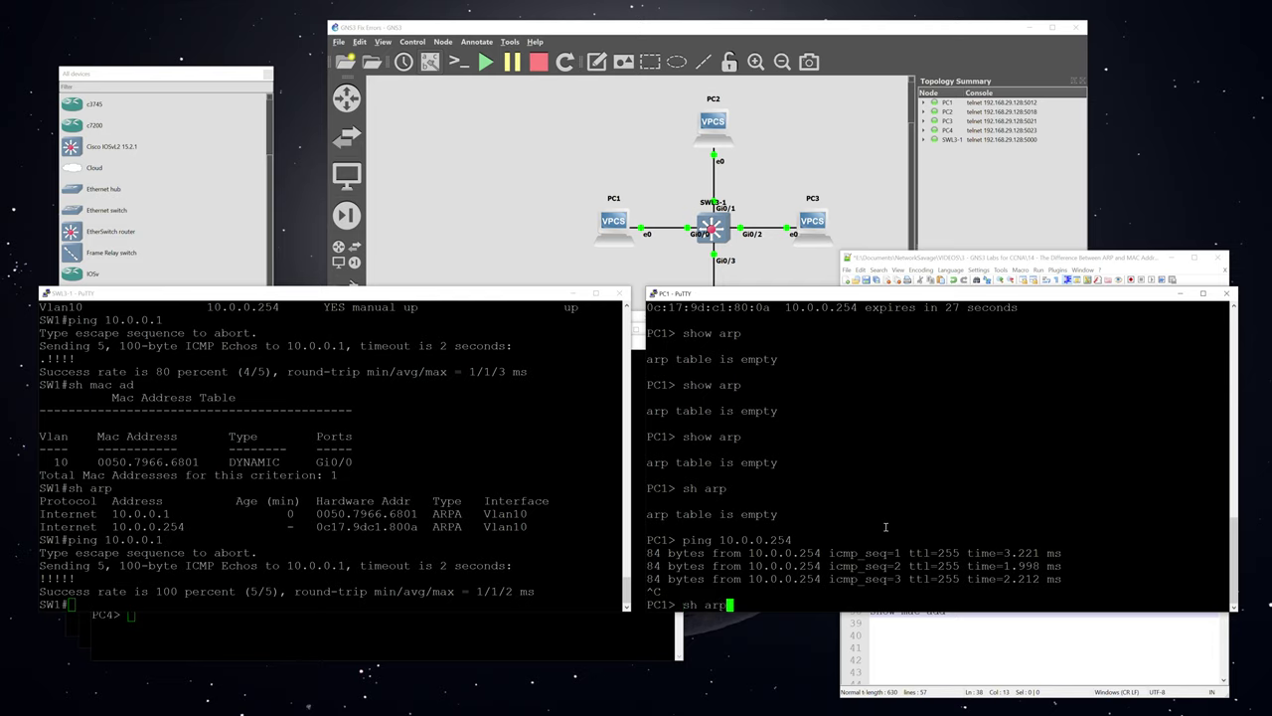
key("Return")
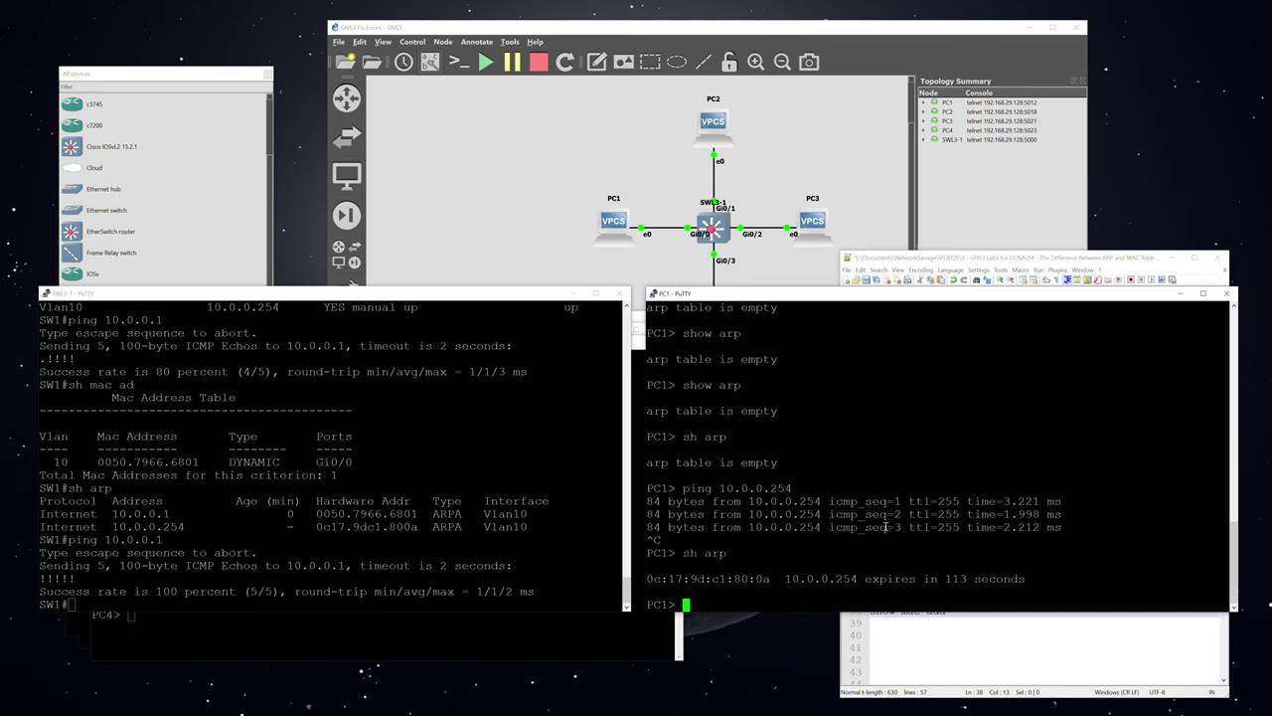
- Move PC1's console aside and ping 10.0.0.2 from SW1
left_click_drag(895, 293, 305, 309)
left_click(409, 441)
key("Up")
key("BackSpace")
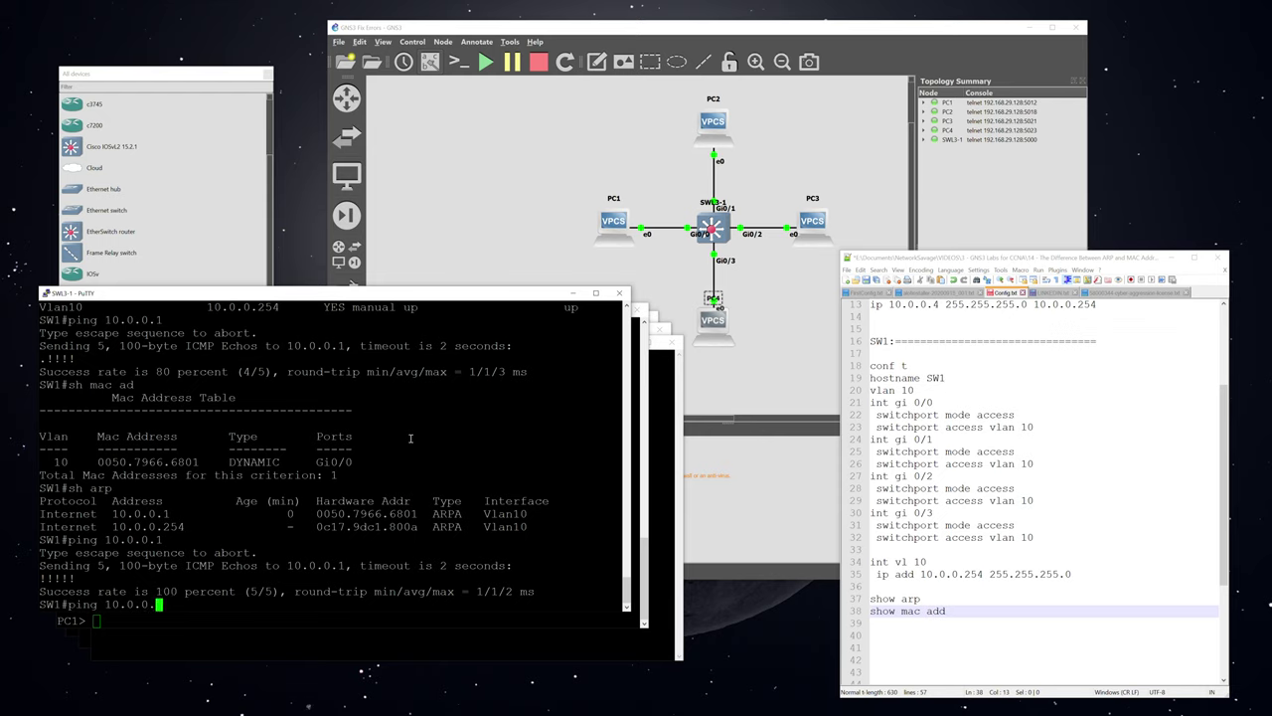
type("2")
key("Return")
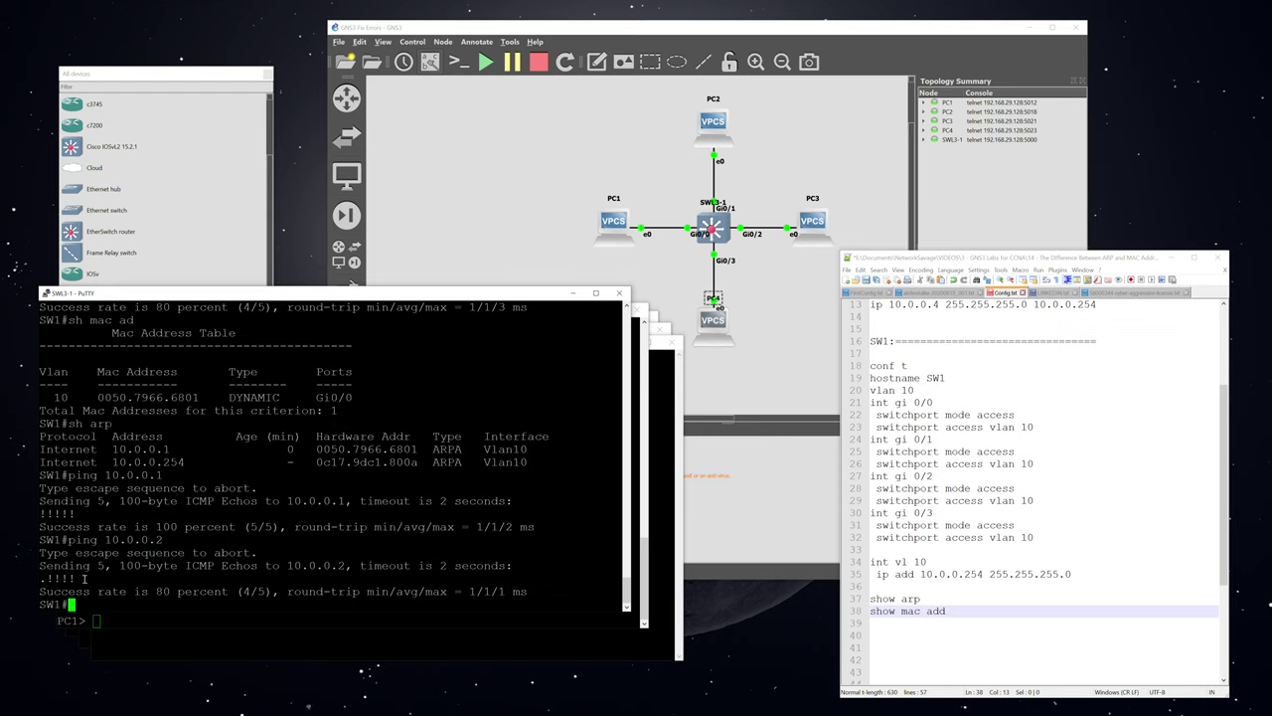
- Display SW1's MAC address table and ARP table with sh mac ad and sh arp
type("sh mac ad")
key("Return")
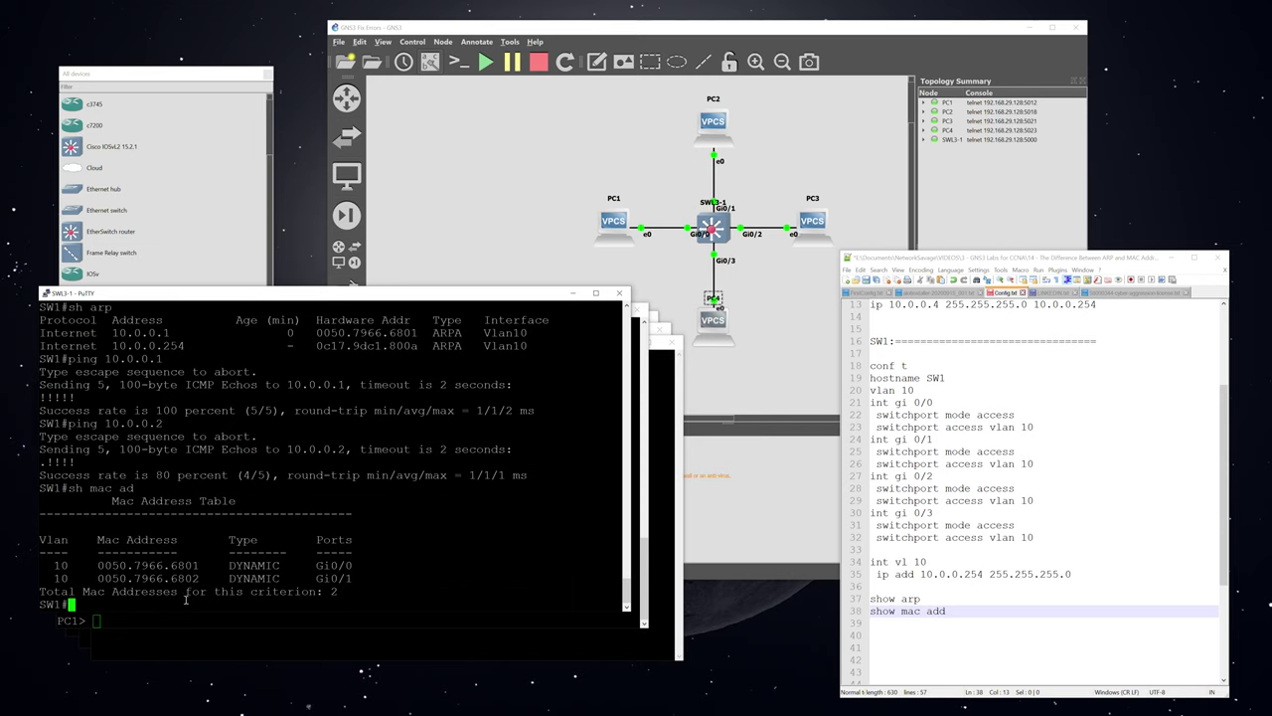
key("Up")
key("BackSpace")
key("BackSpace")
key("BackSpace")
key("BackSpace")
key("BackSpace")
key("BackSpace")
type("arp")
key("Return")
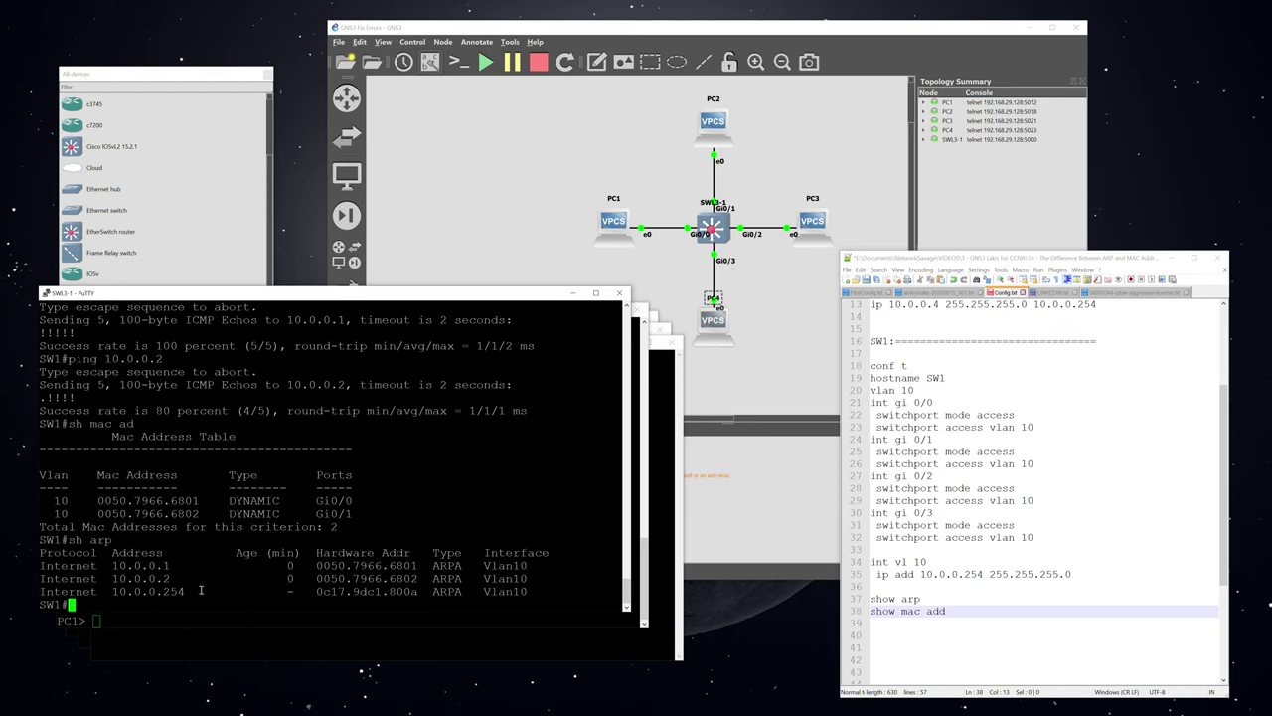
- Ping 10.0.0.3 and 10.0.0.4 from SW1
key("Up")
key("Up")
key("Up")
key("BackSpace")
type("3")
key("Return")
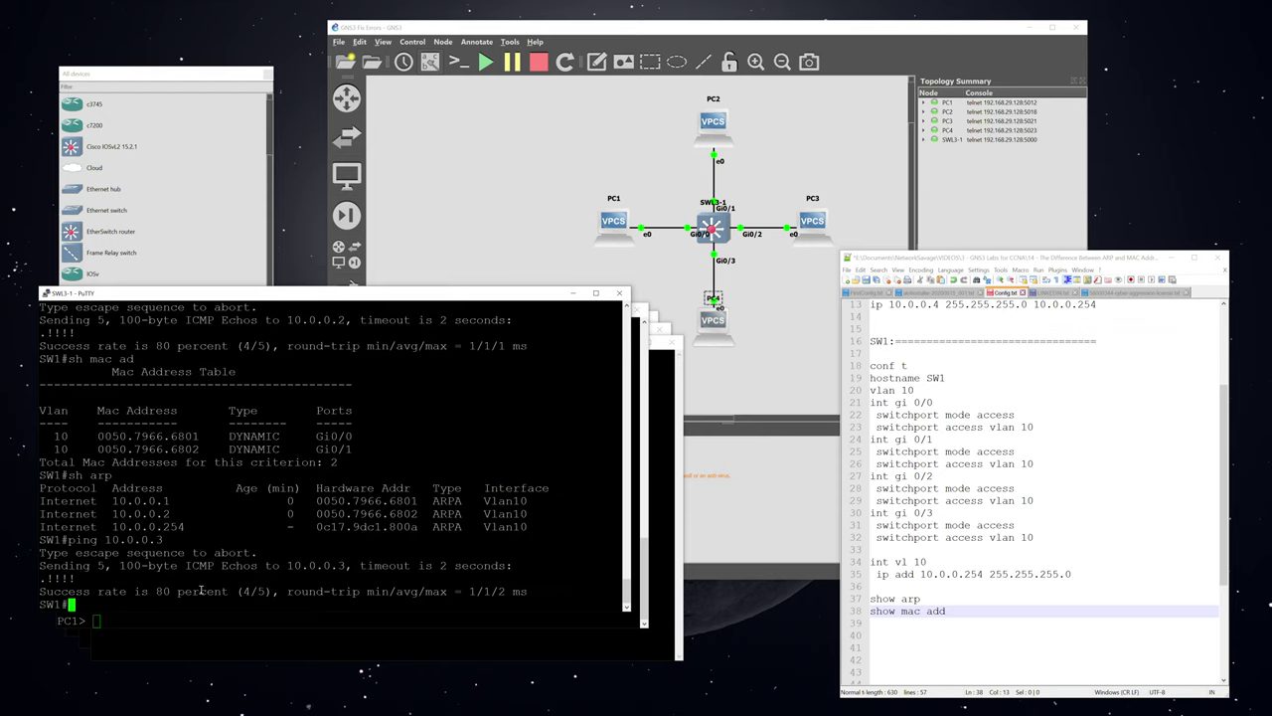
key("Up")
key("BackSpace")
type("4")
key("Return")
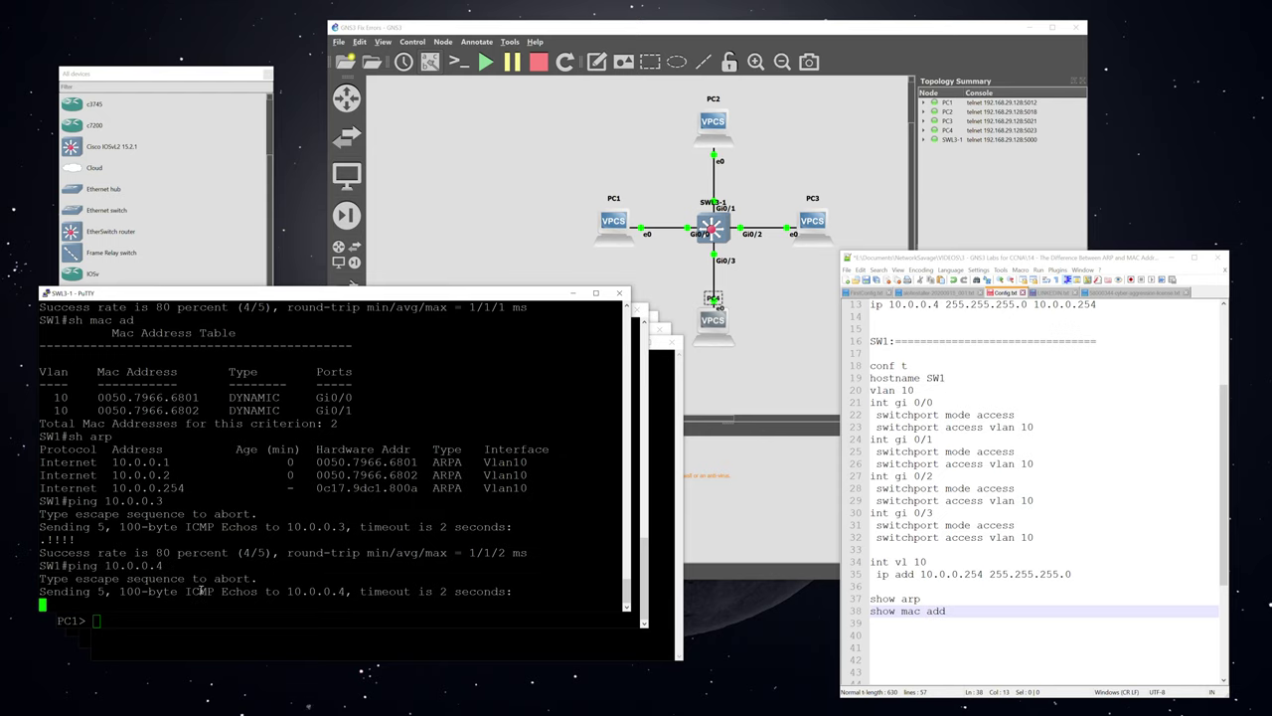
- Show SW1's MAC table with all 4 entries and its ARP table listing every host
type("sh mac ad")
key("Return")
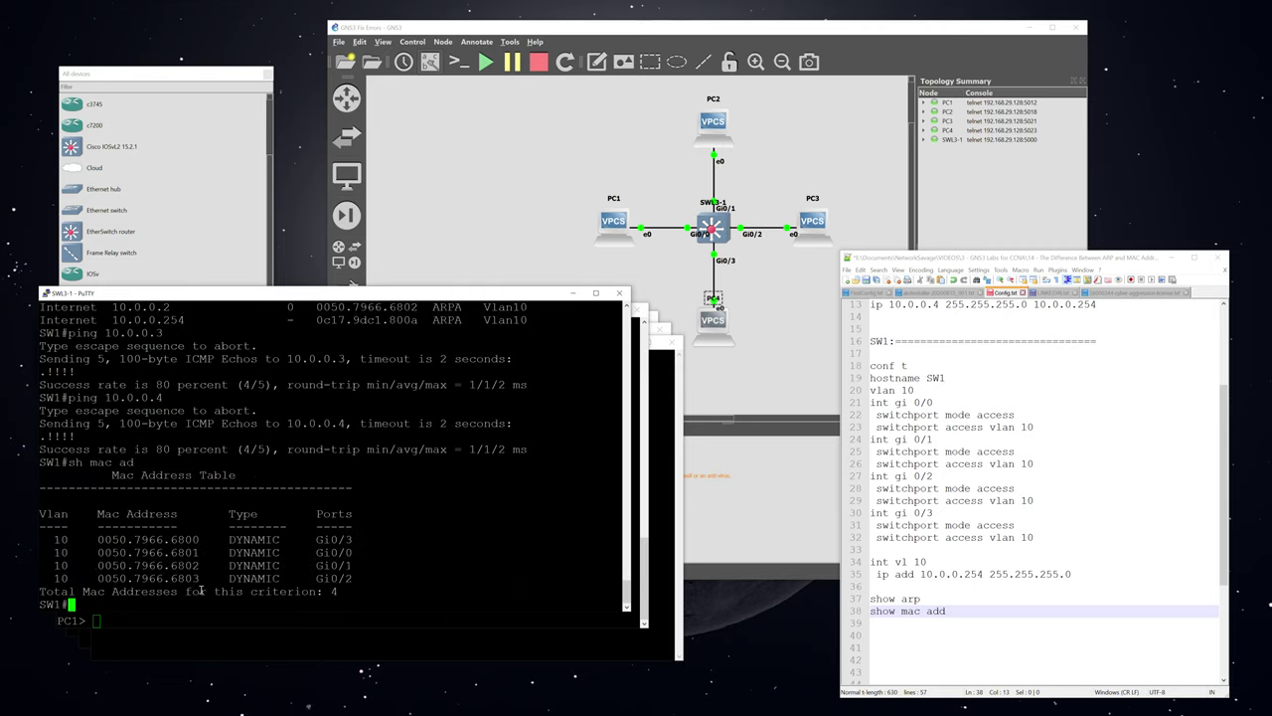
key("Up")
key("BackSpace")
key("BackSpace")
key("BackSpace")
type("arp")
key("Return")
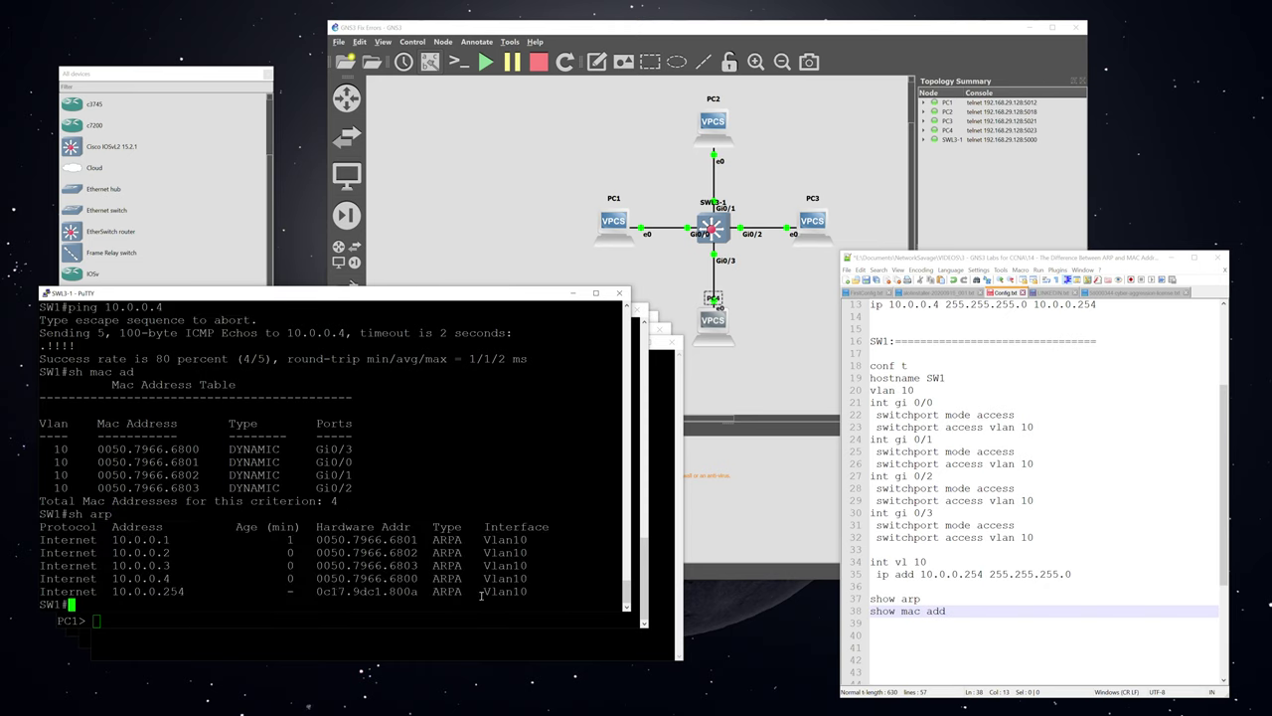
- Check PC2's and PC3's ARP tables with sh arp for the 10.0.0.254 entry, then focus PC4
left_click(97, 634)
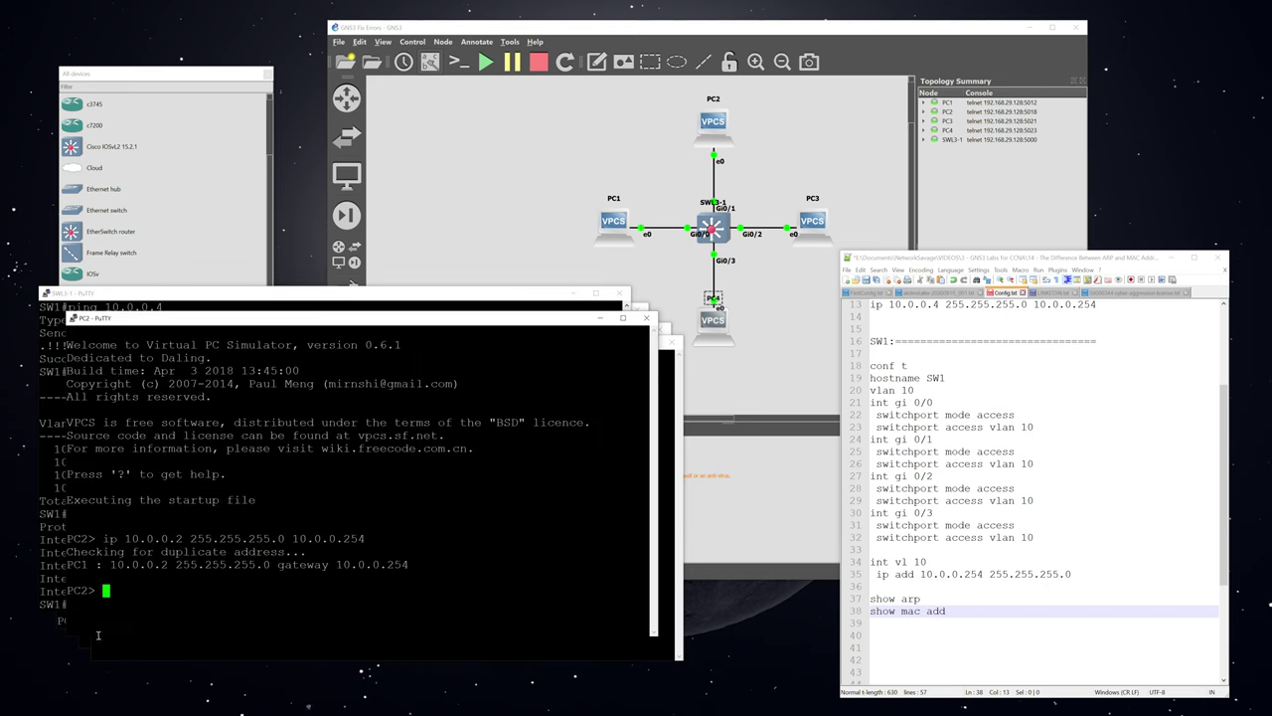
type("sh arp")
key("Return")
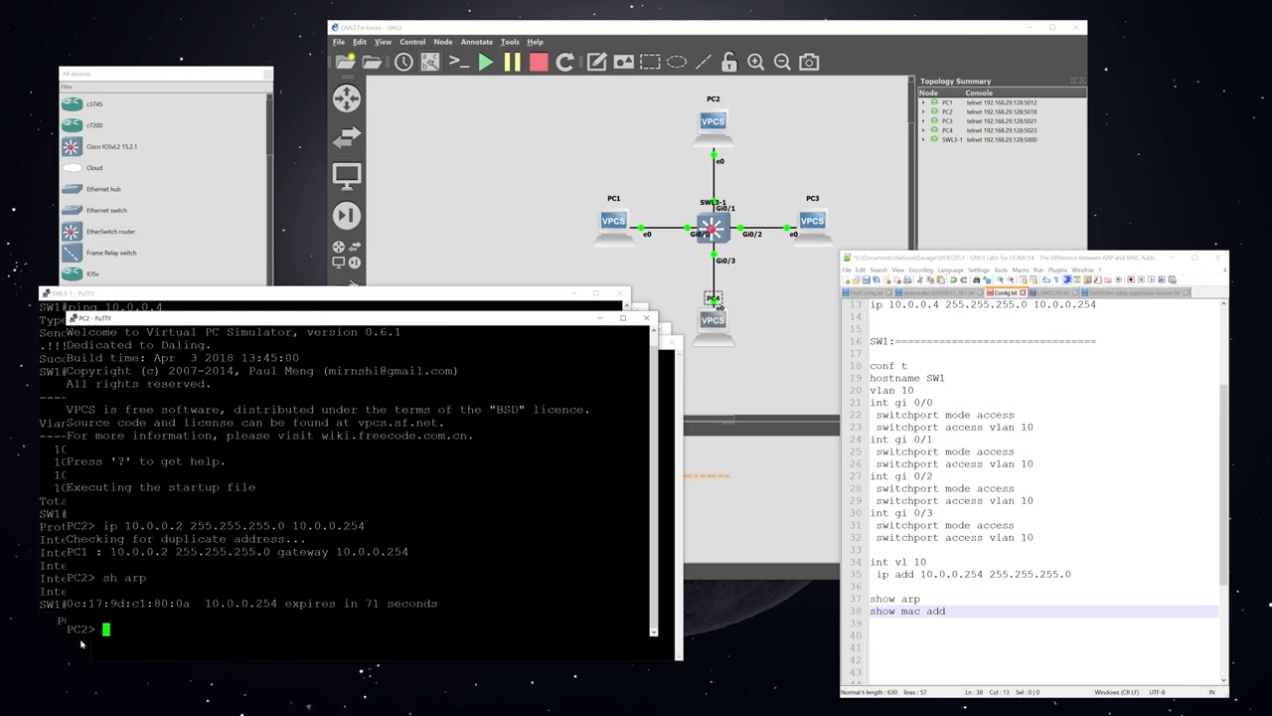
left_click(81, 644)
type("sh arp")
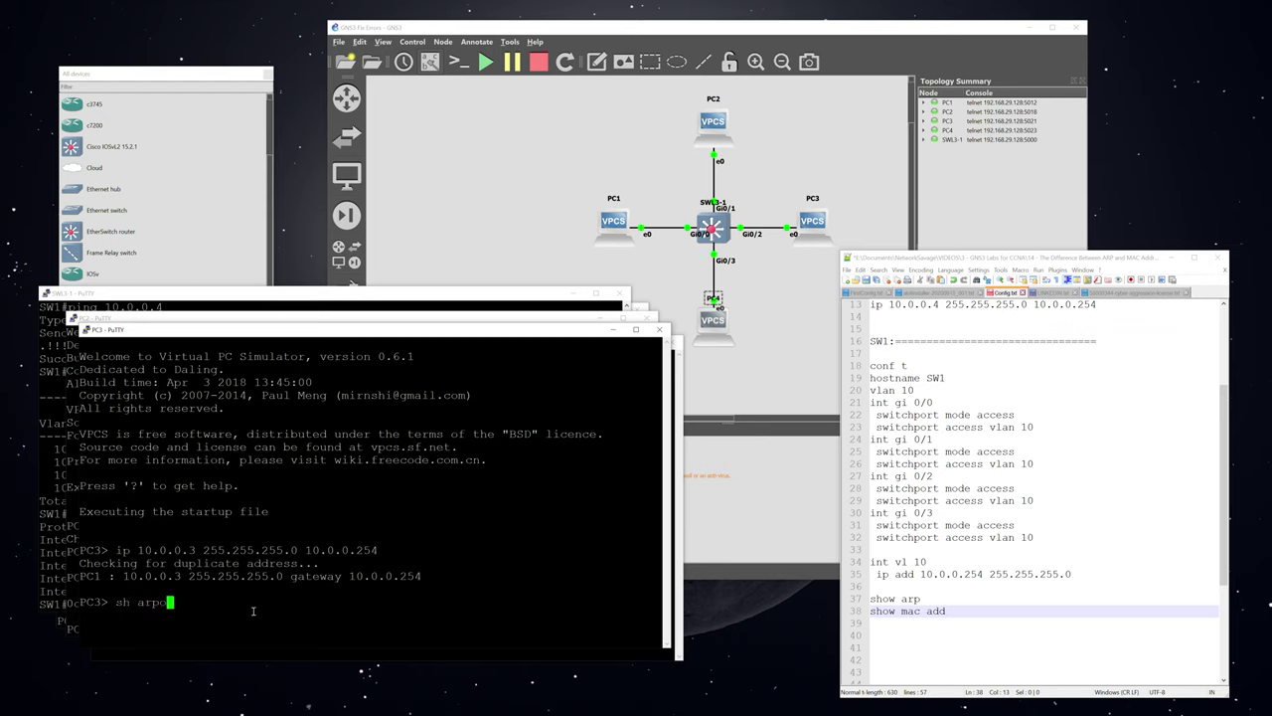
key("Return")
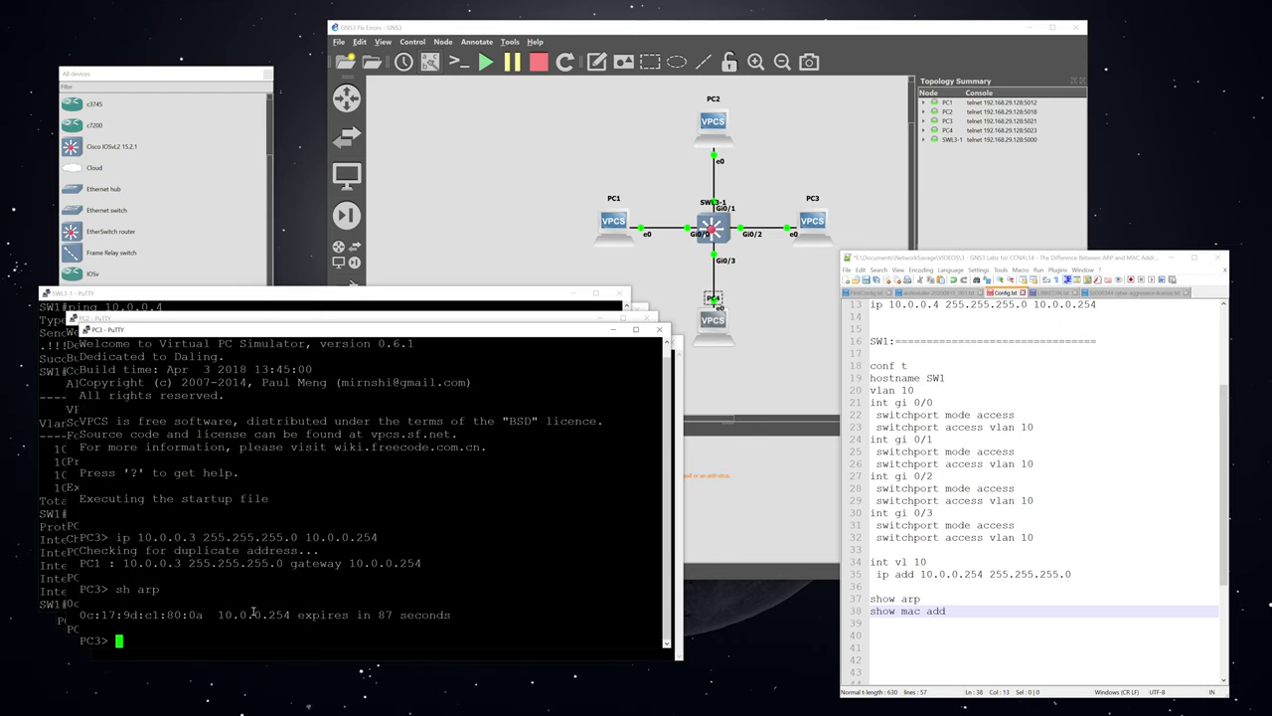
left_click(117, 653)
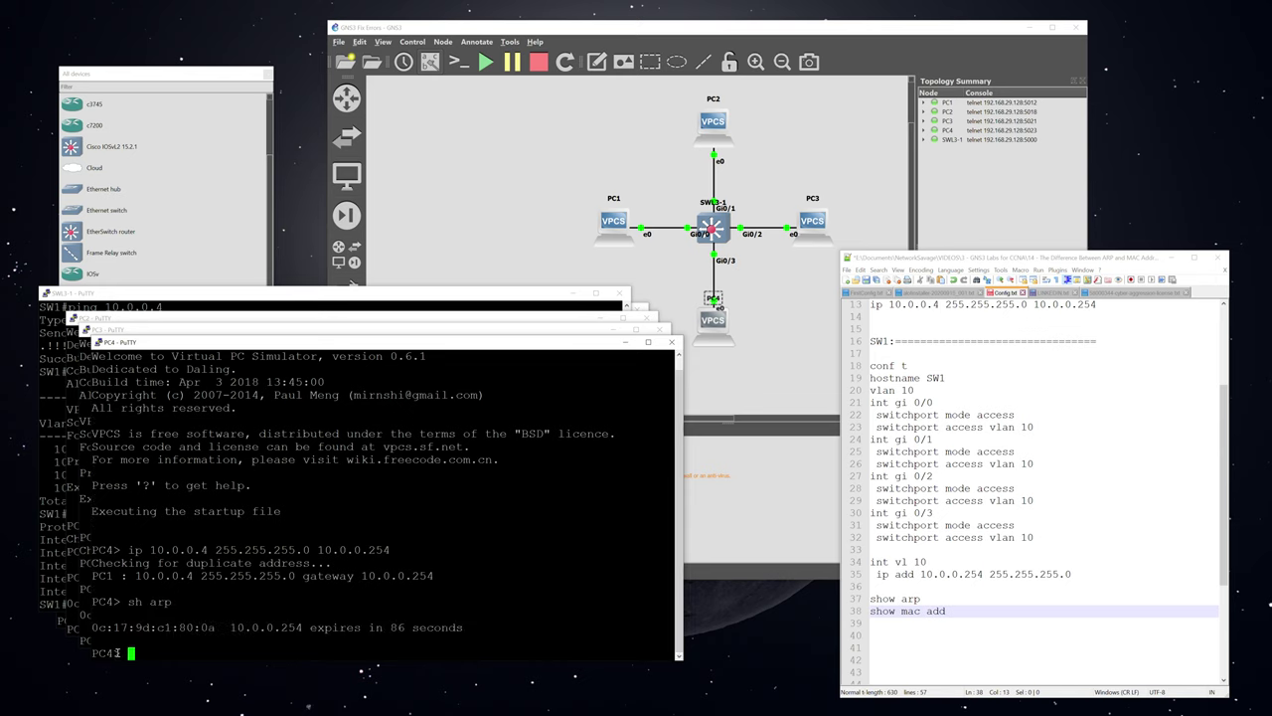
- On SW1's console, highlight the MAC address table rows for emphasis
left_click(246, 296)
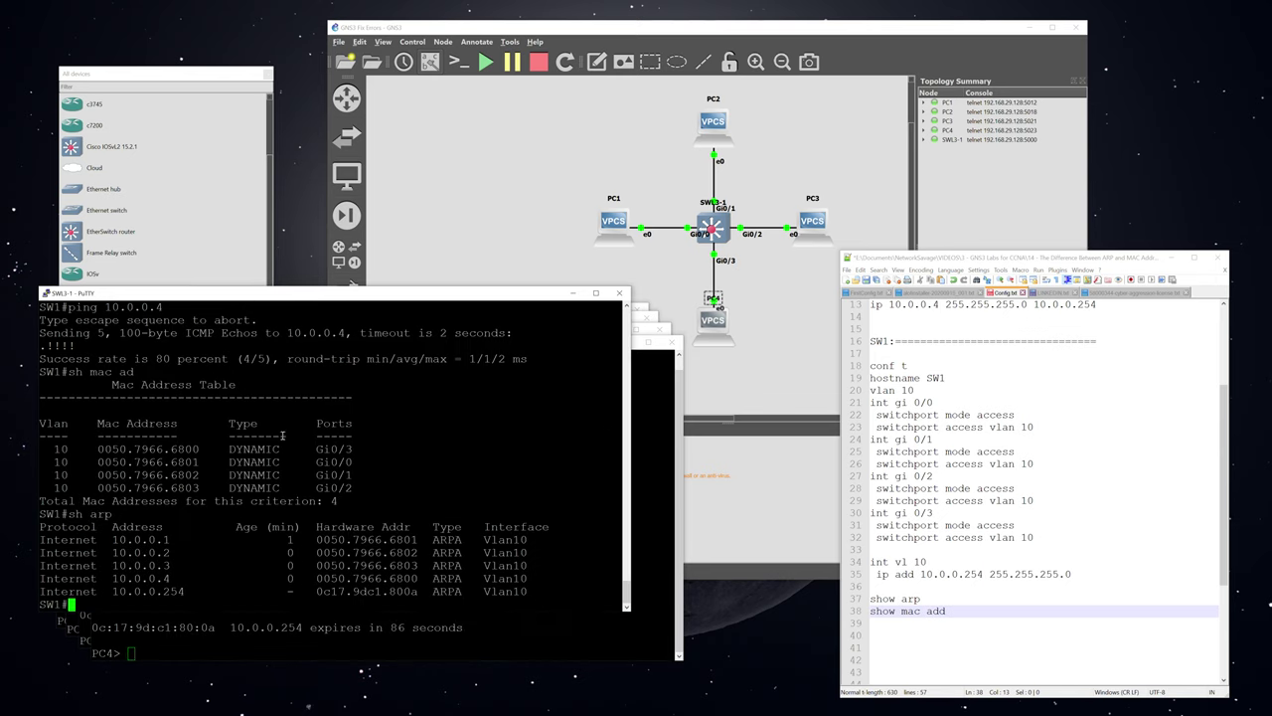
left_click_drag(358, 487, 133, 372)
left_click(68, 460)
left_click_drag(208, 455, 206, 463)
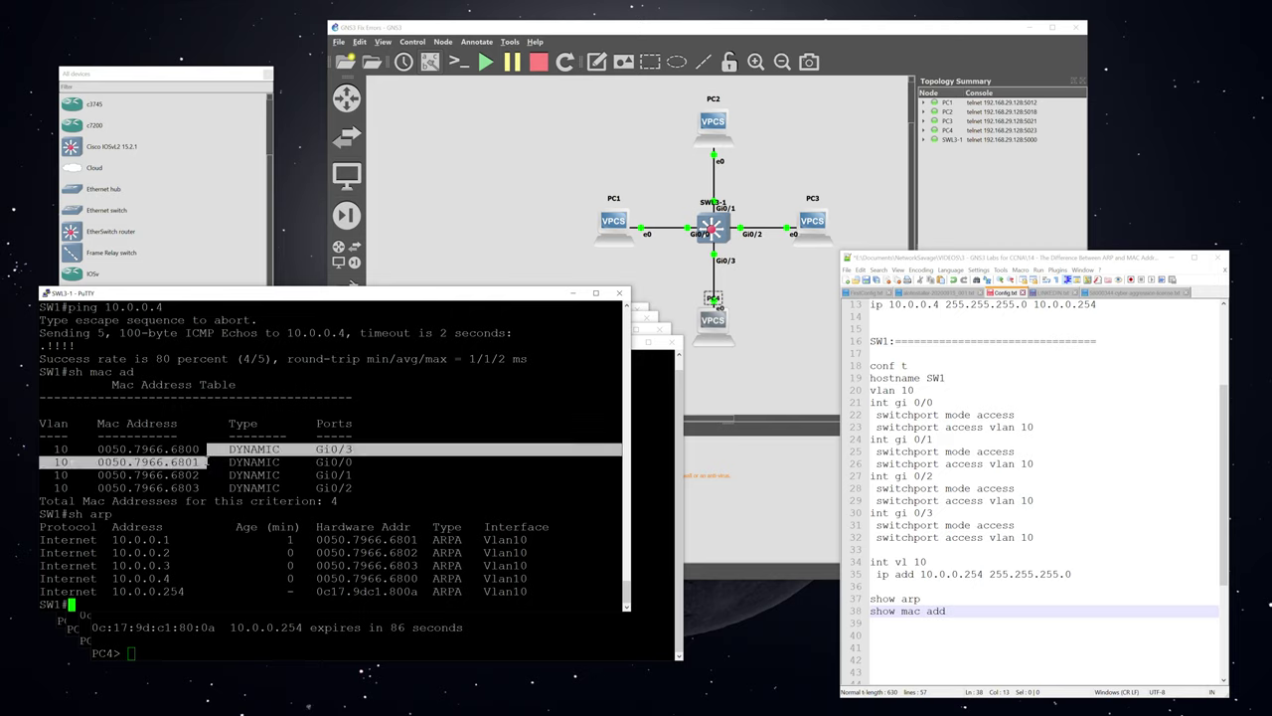
left_click(205, 465)
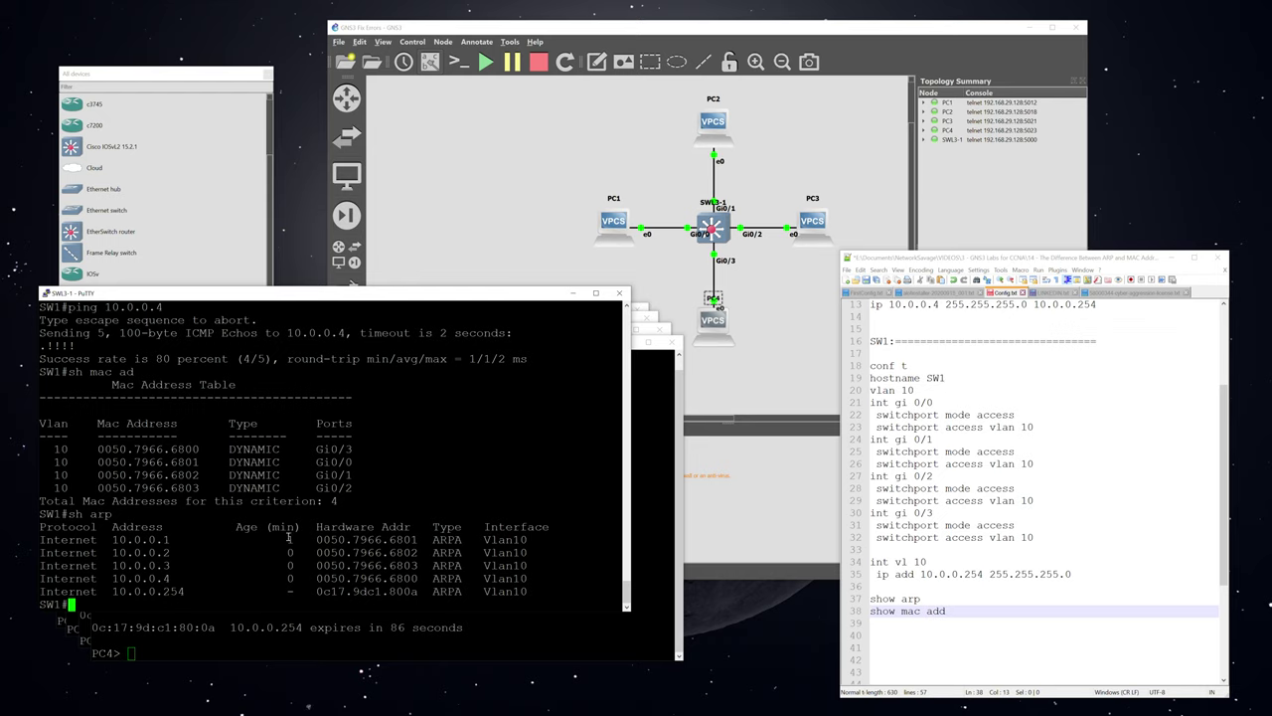
- Rerun sh arp on SW1, then show the detailed entries with sh arp detail
key("Up")
key("Return")
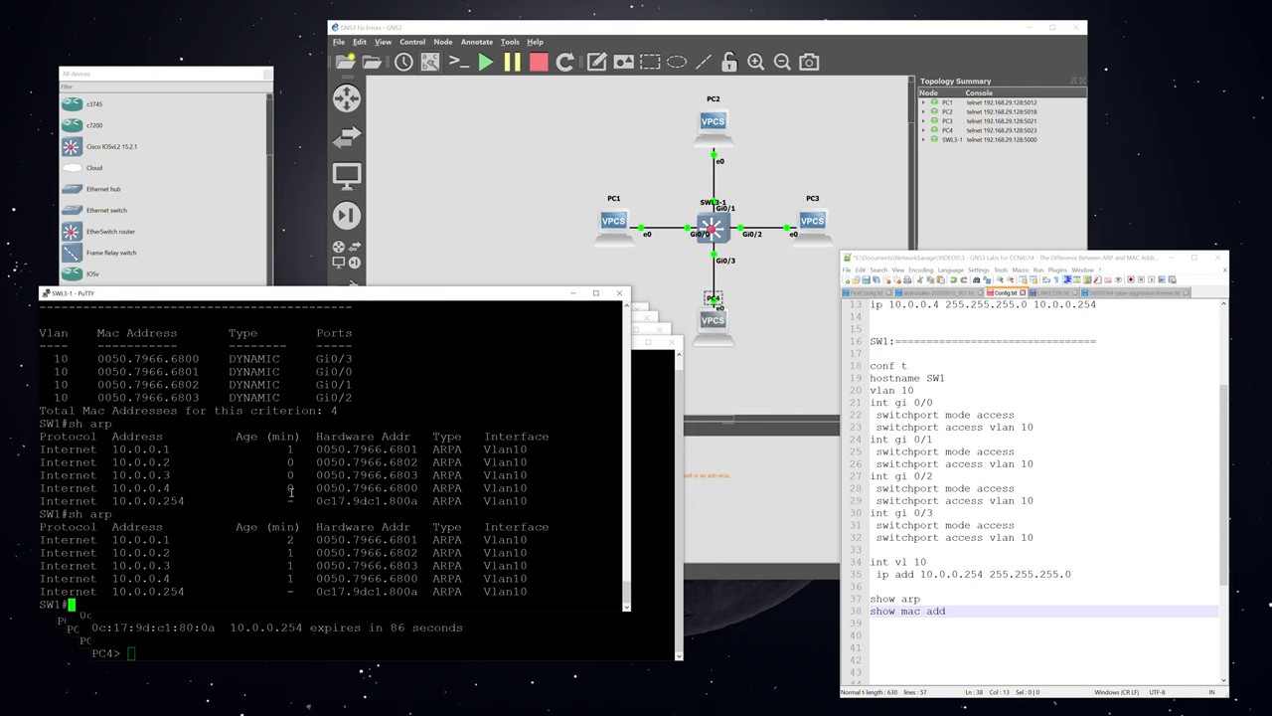
left_click_drag(297, 501, 293, 452)
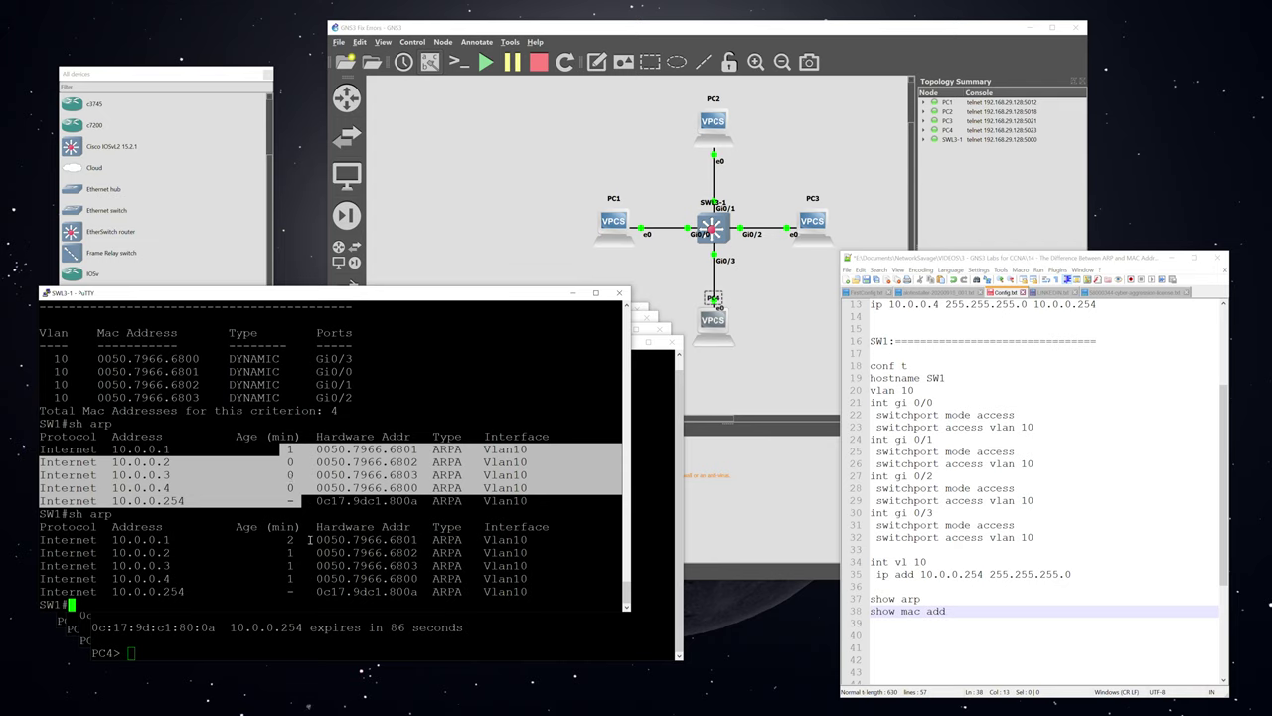
left_click(298, 540)
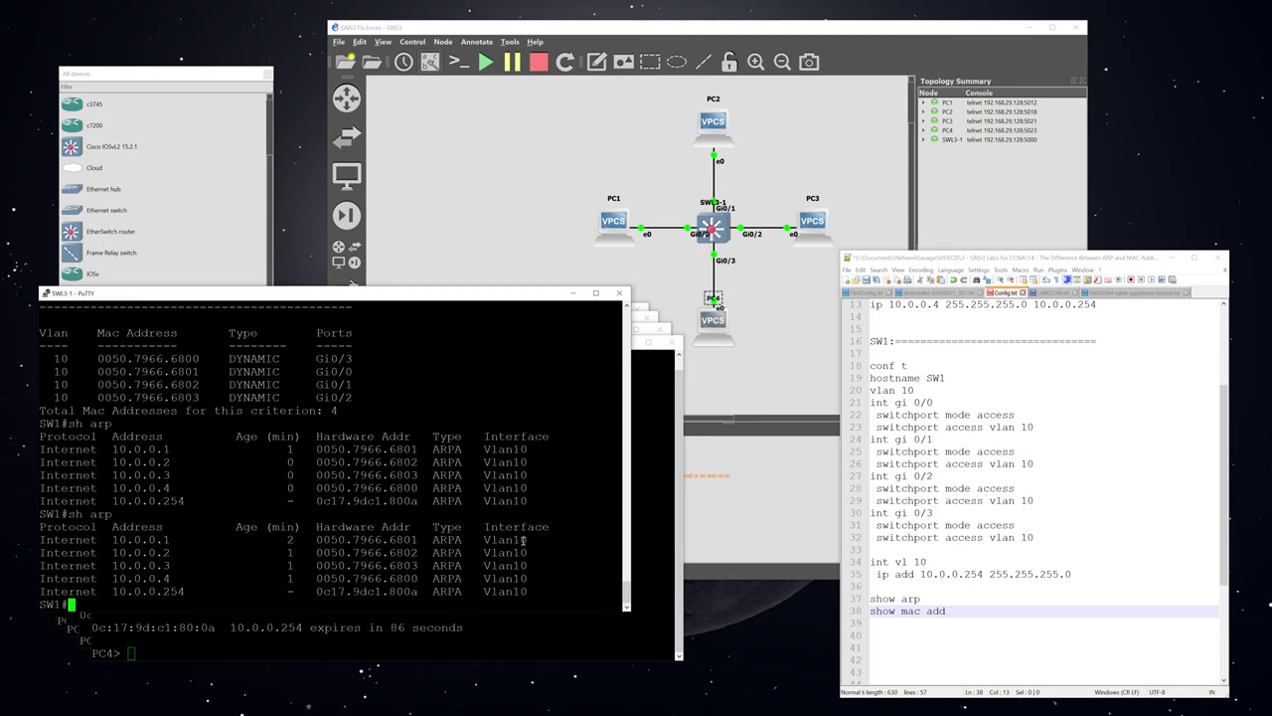
type("sh arp detail")
key("Return")
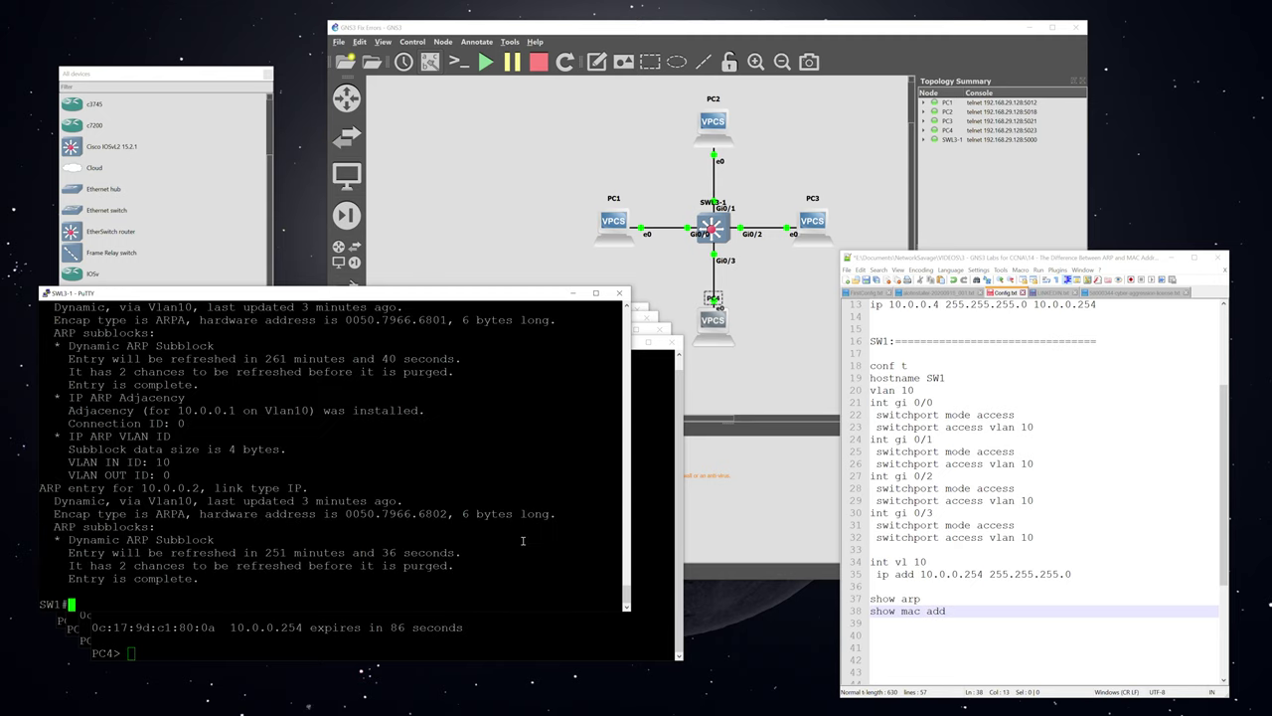